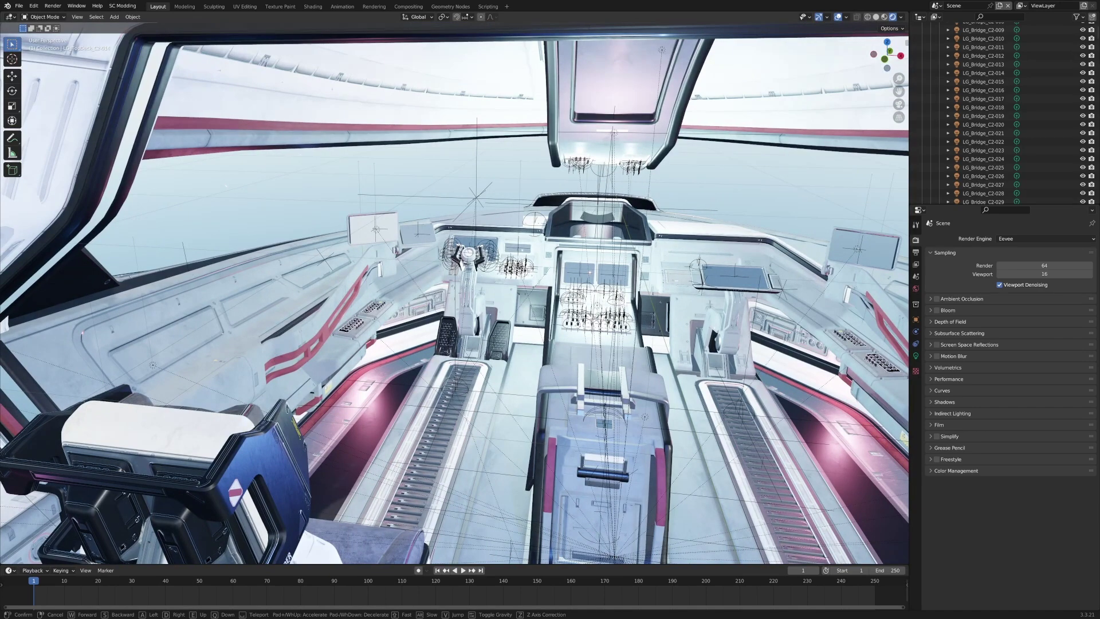
Fly through the cockpit to the pilot's station and set the viewport shading to Material Preview
key(w)
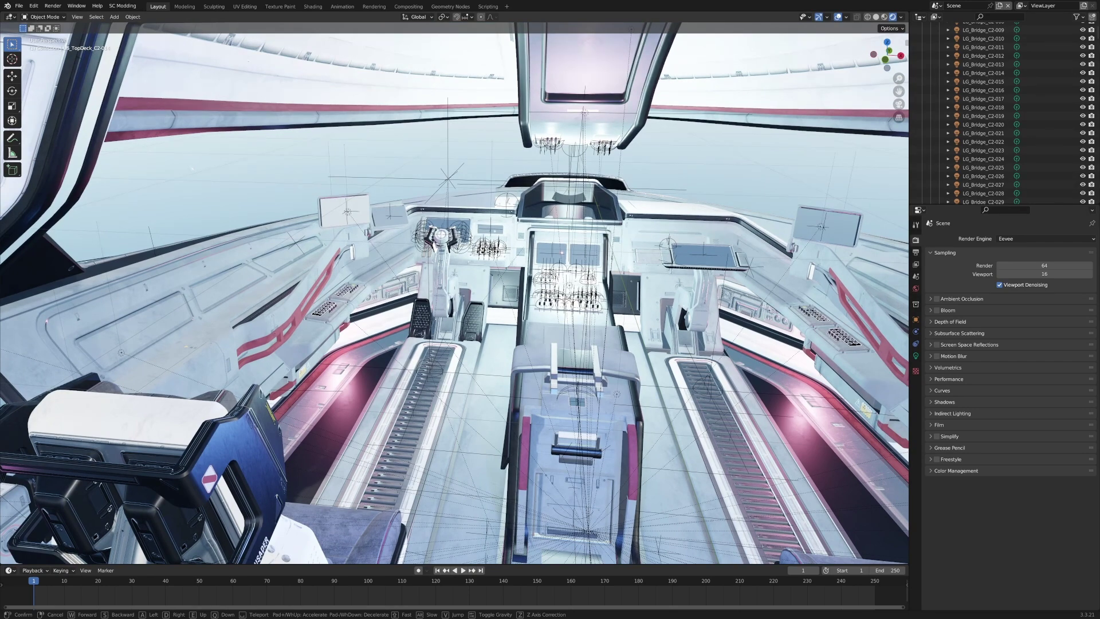
key(w)
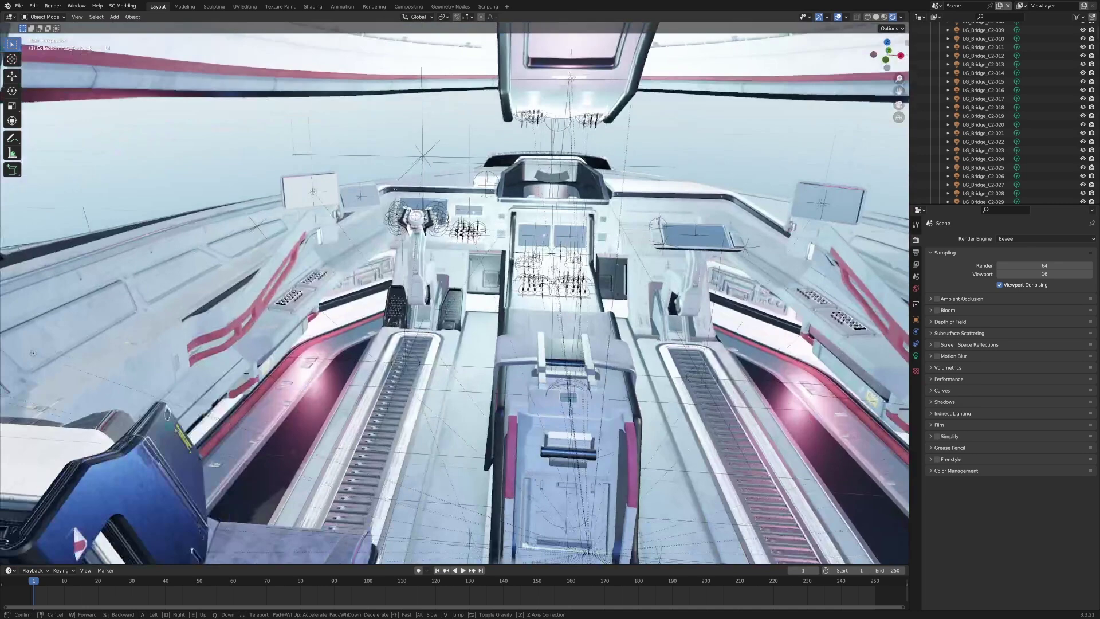
key(w)
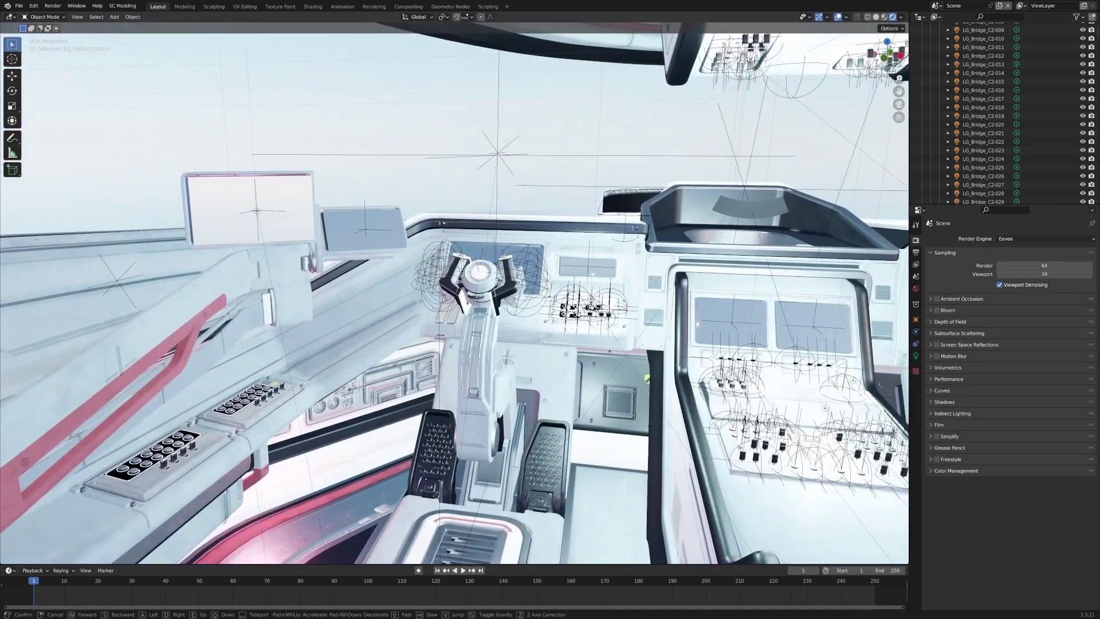
click(635, 431)
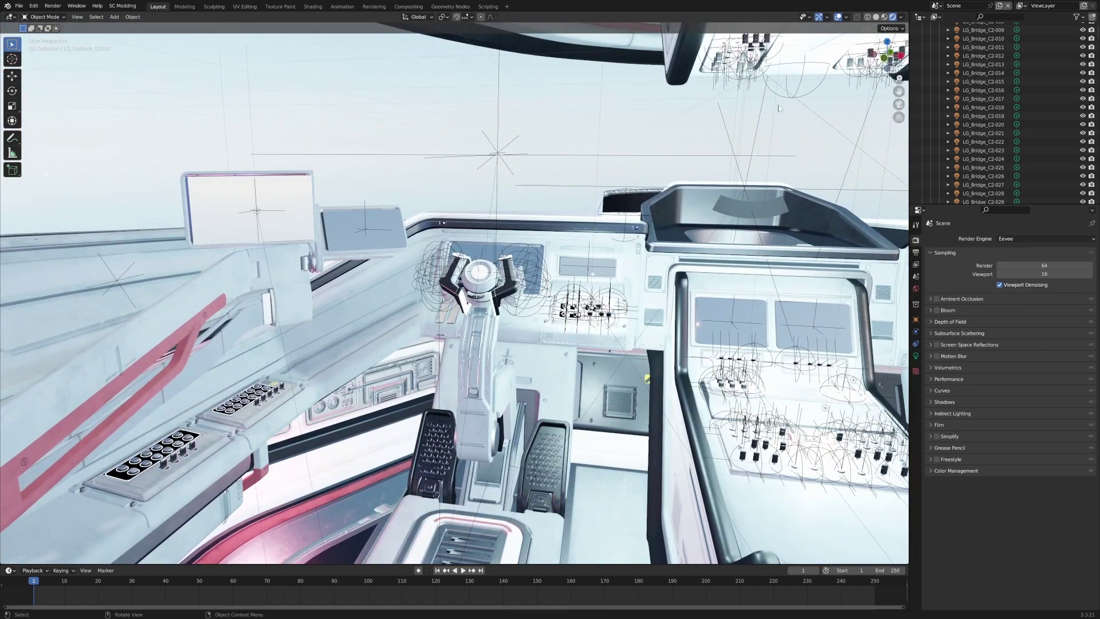
click(885, 17)
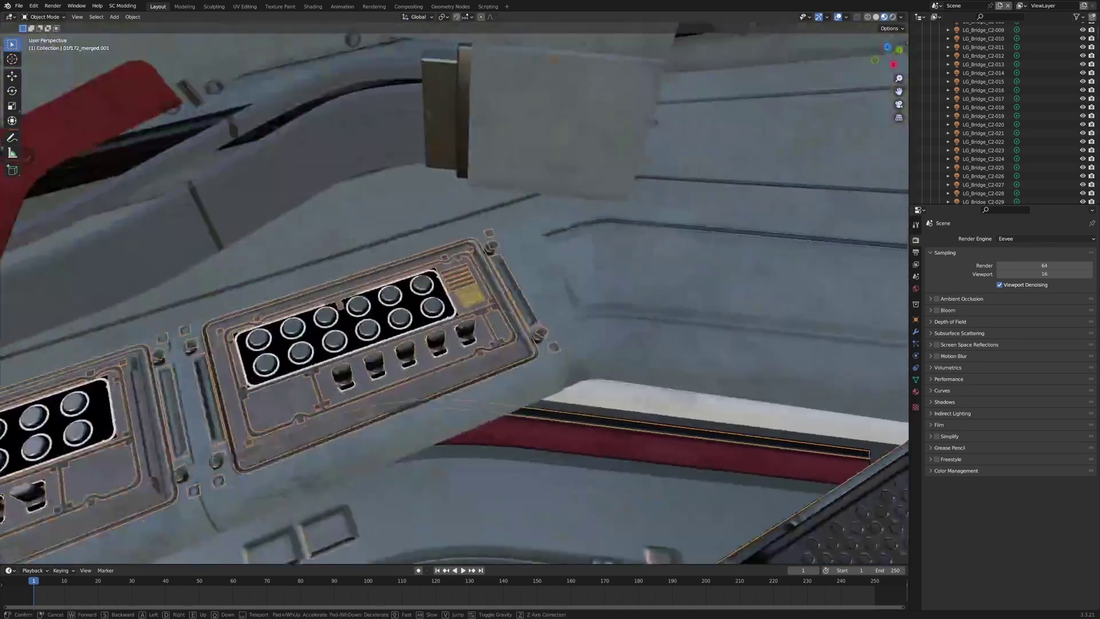
Examine the button grids and toggle switches on the two side console panels close up
key(w)
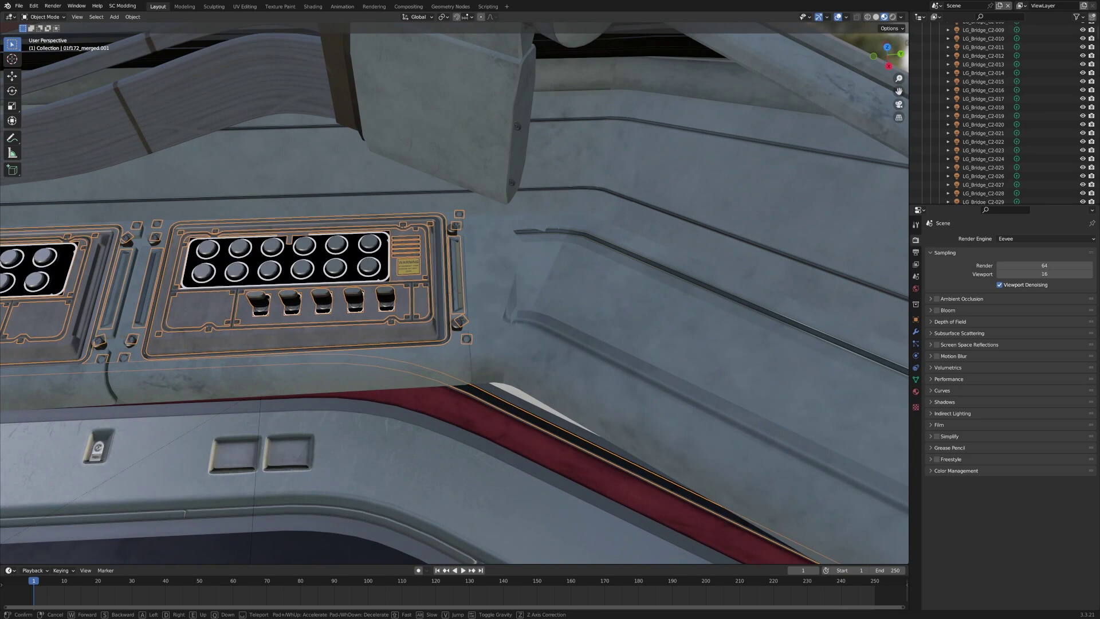
key(a)
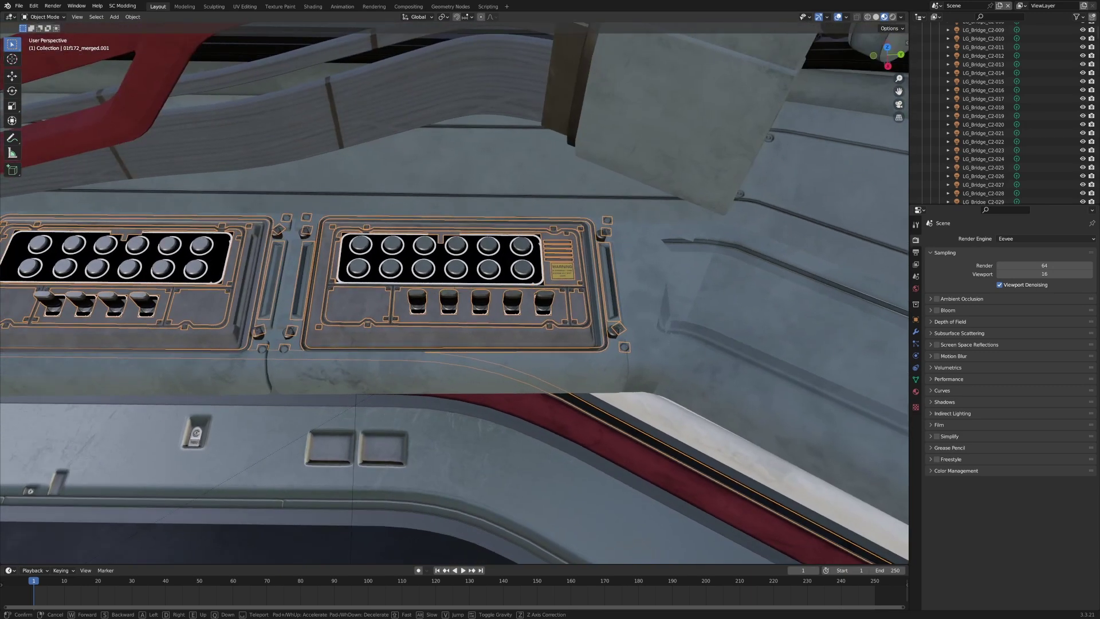
key(a)
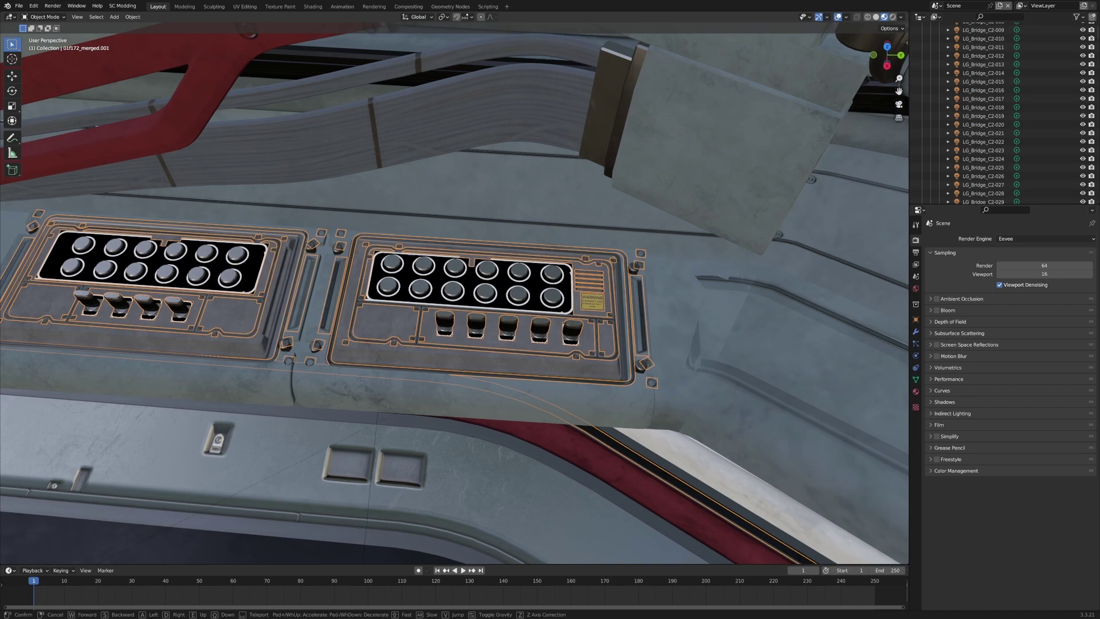
key(e)
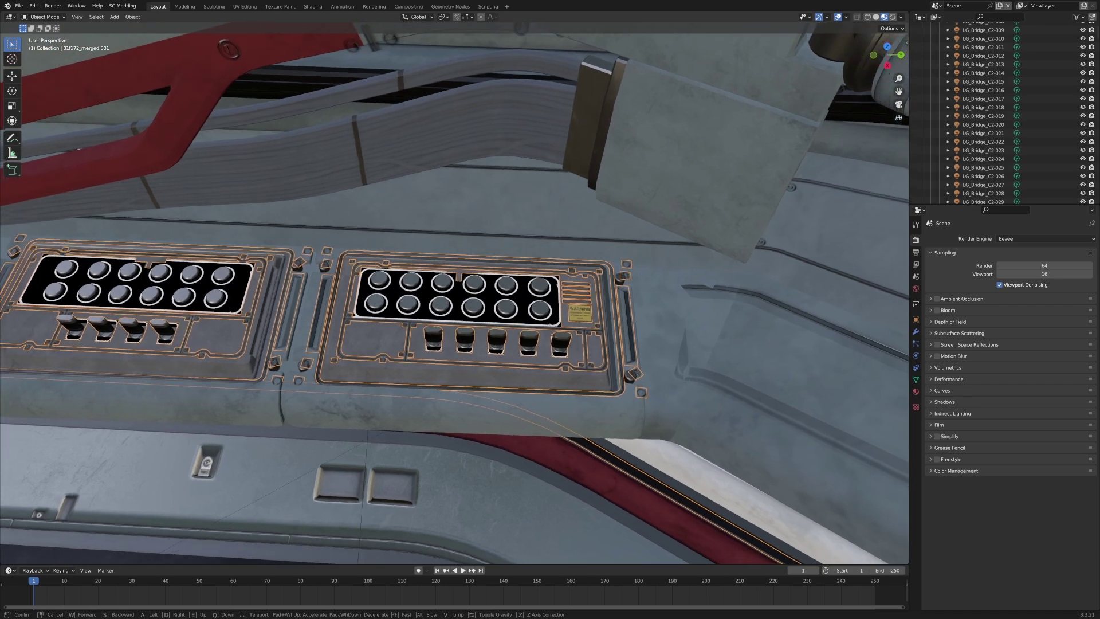
key(w)
key(w)
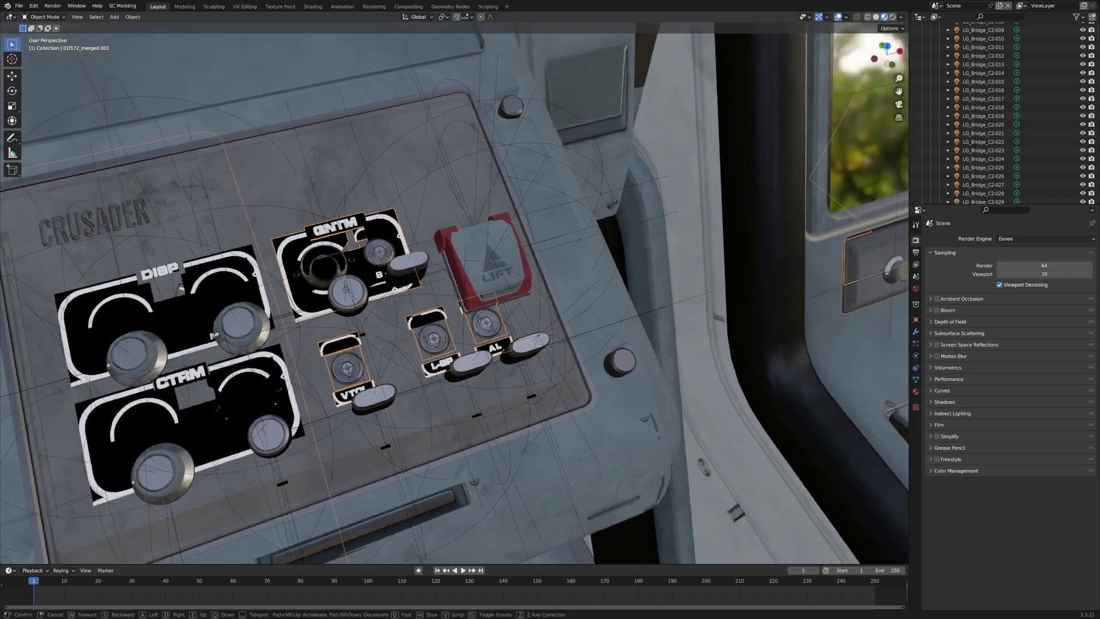
Inspect the labelled dashboard controls, the centre console switch panels and the yoke area of the cockpit
key(w)
key(s)
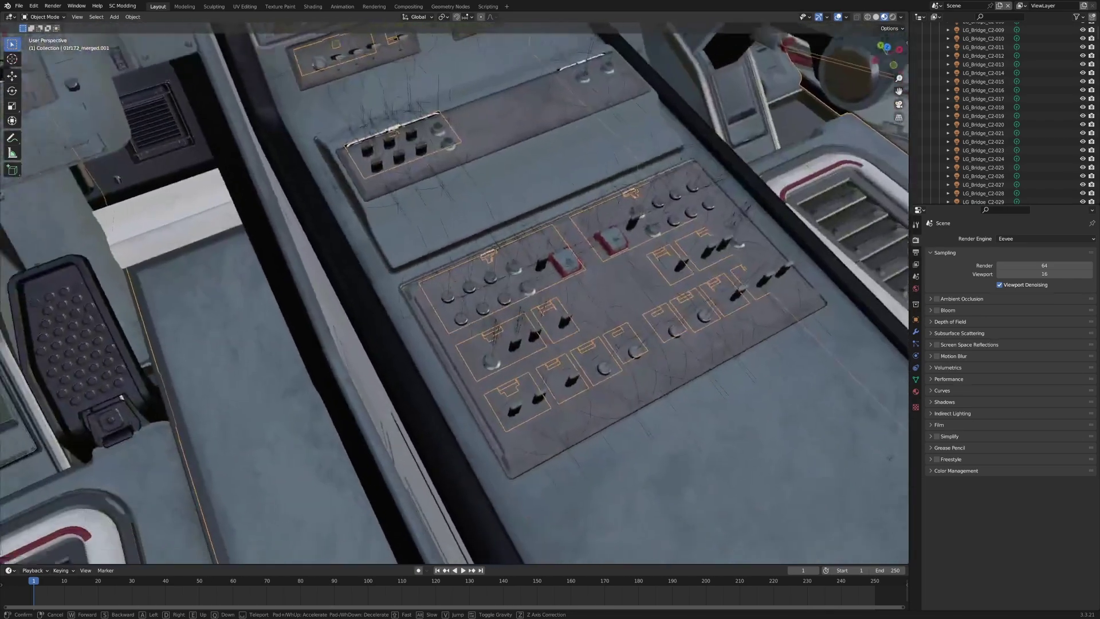
key(w)
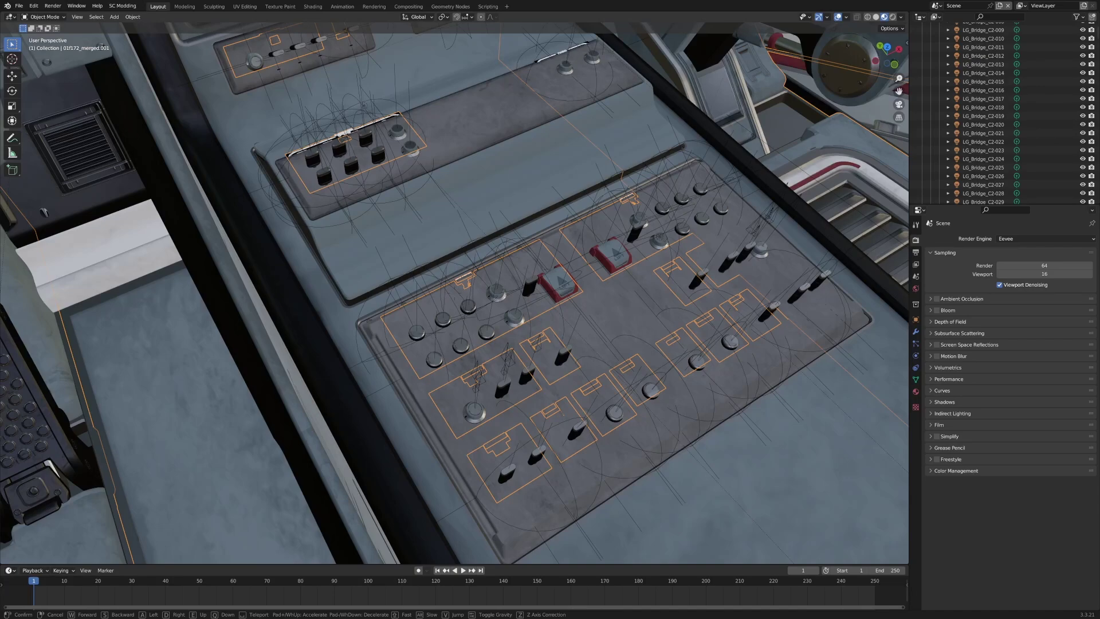
key(s)
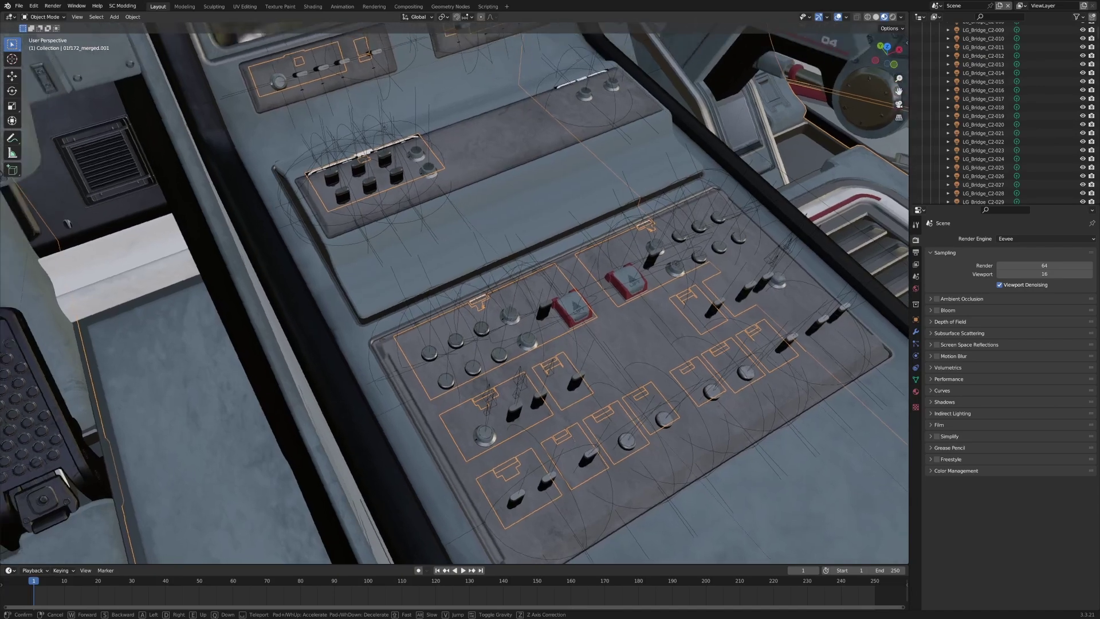
key(w)
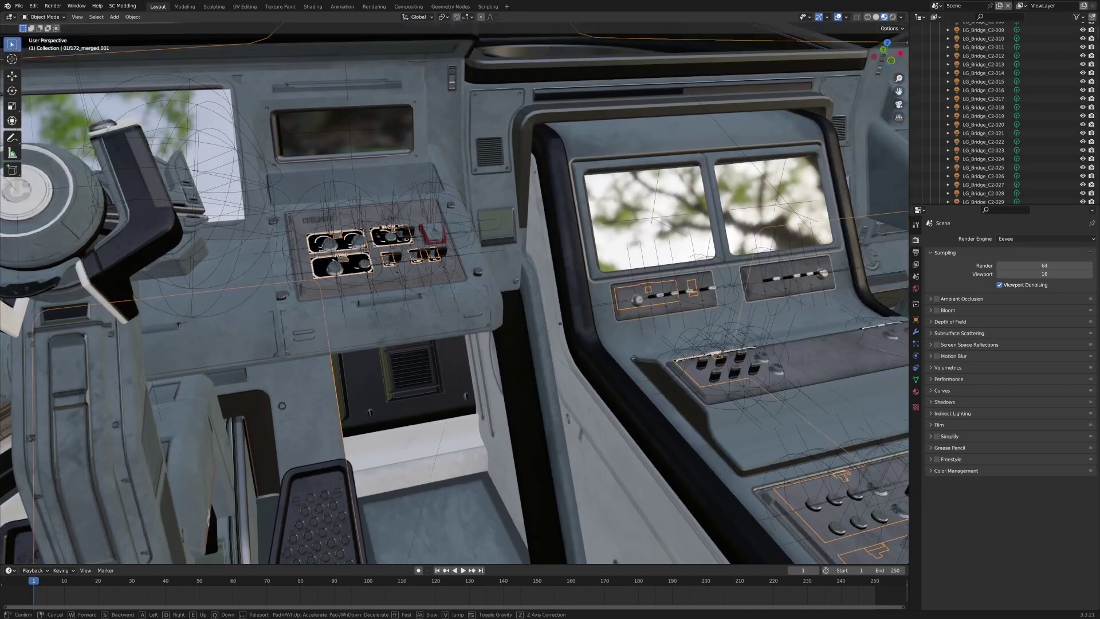
key(w)
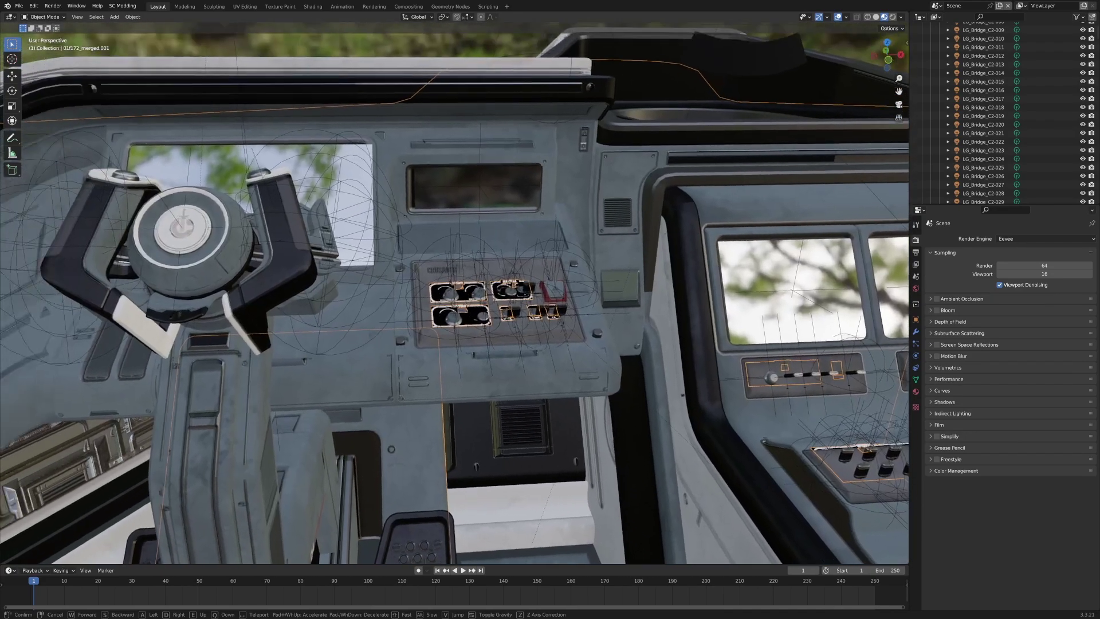
key(w)
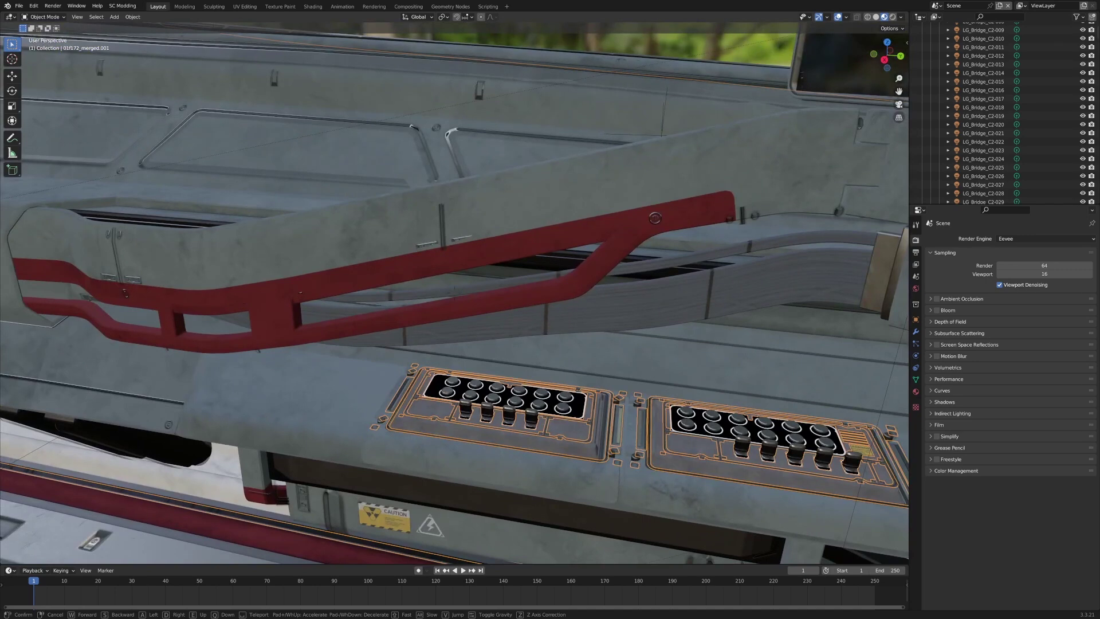
key(w)
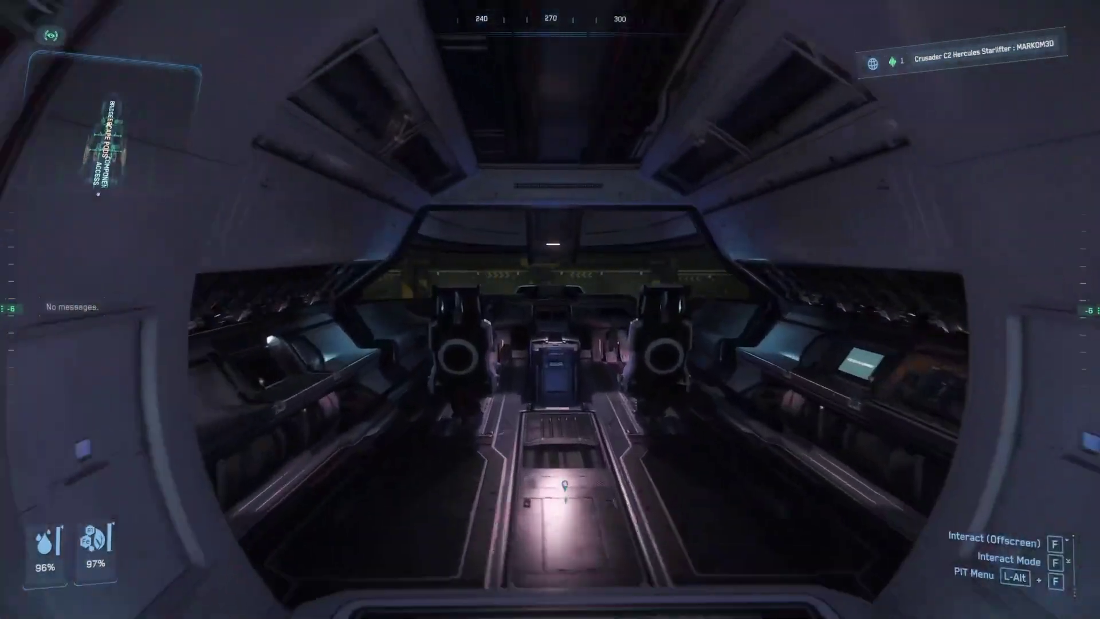
Switch to Star Citizen, walk to the C2 Hercules Starlifter's pilot station and inspect its interactive dashboard controls
key(w)
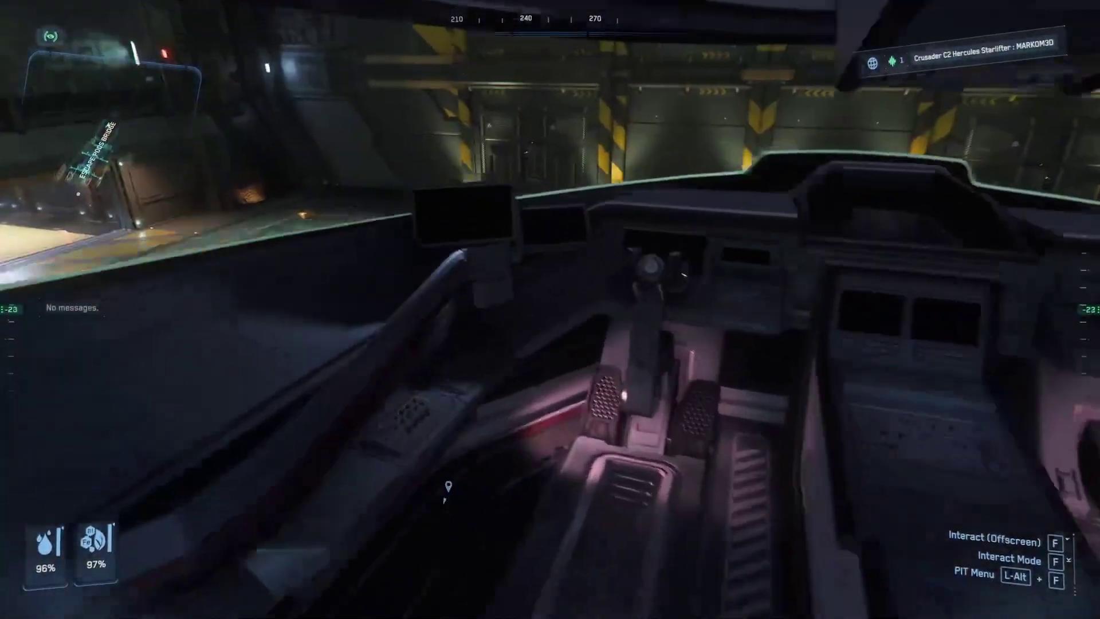
key(w)
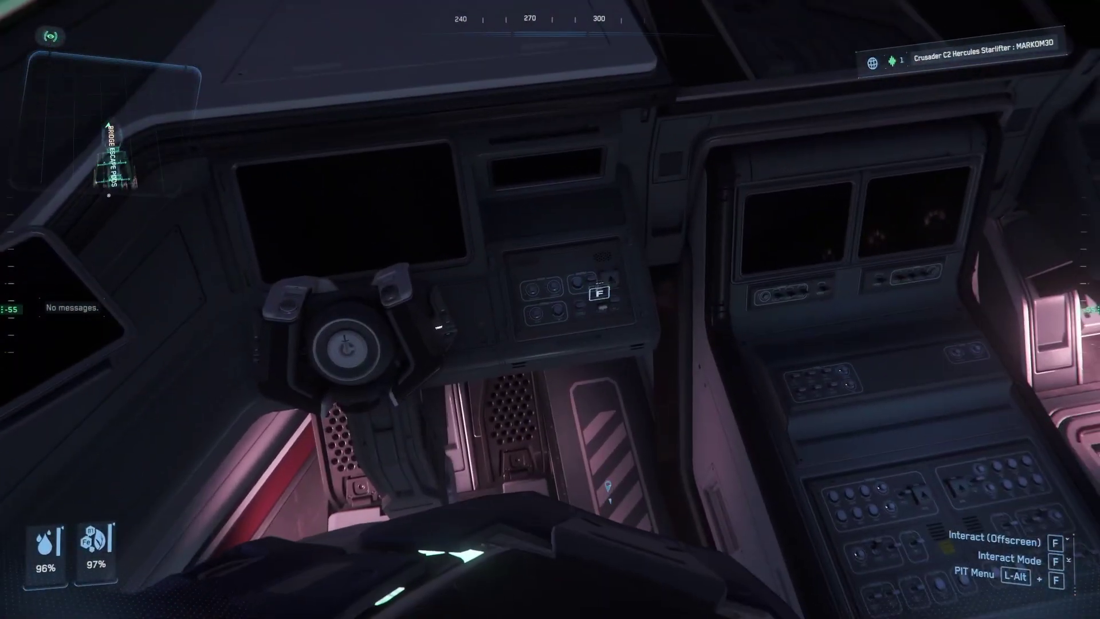
key(f)
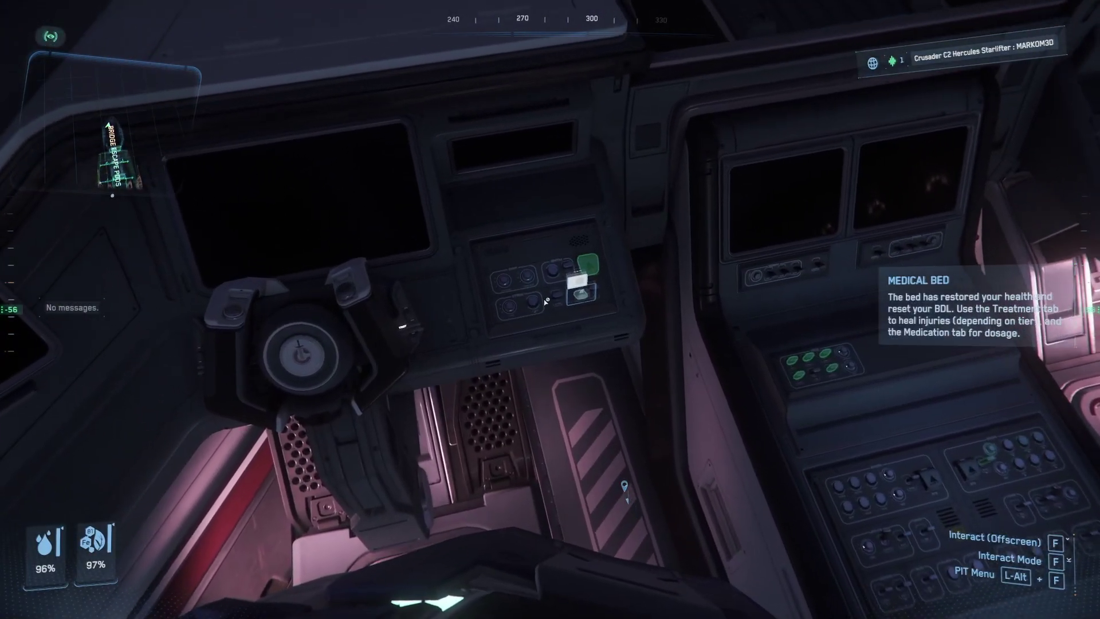
key(f)
right_click(552, 311)
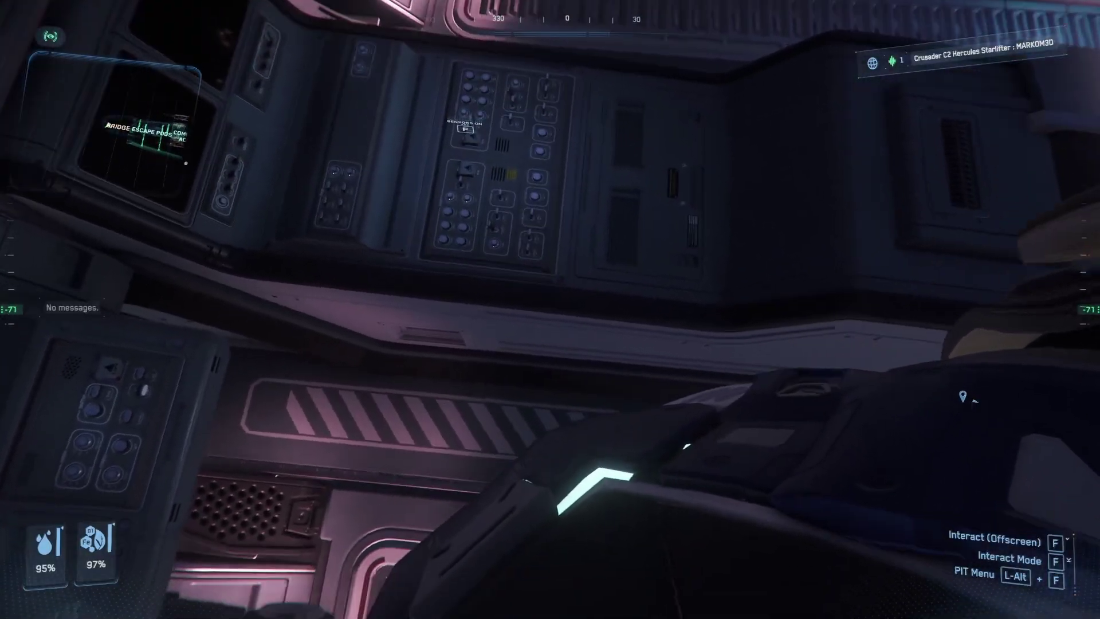
Inspect the centre console's interactive switches, try the headlights control, and look over the yoke and bridge interior
key(f)
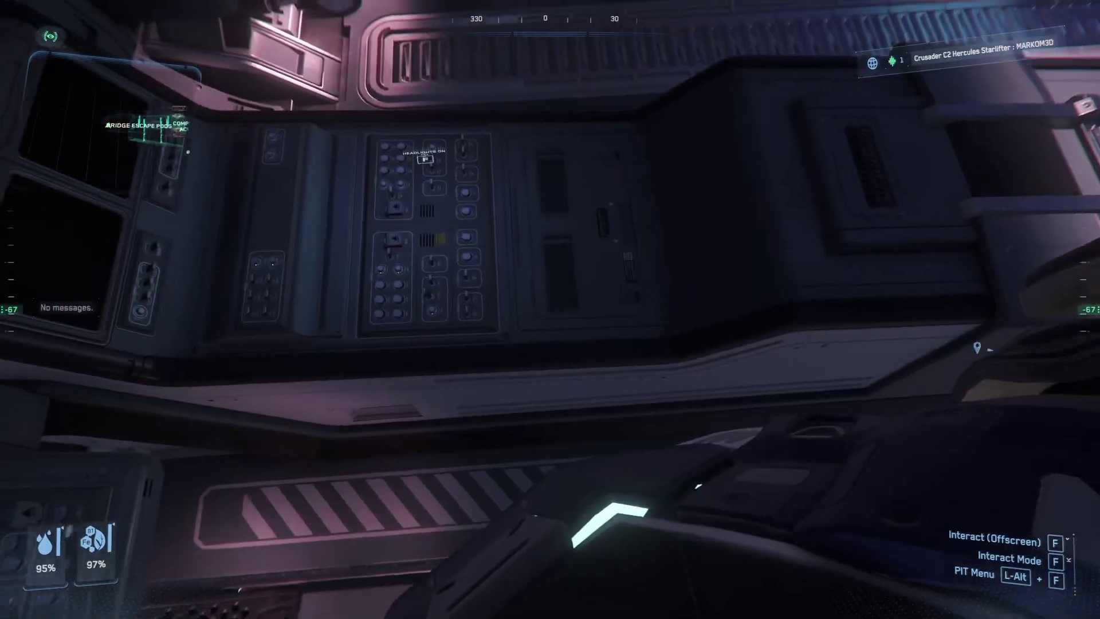
key(alt+f)
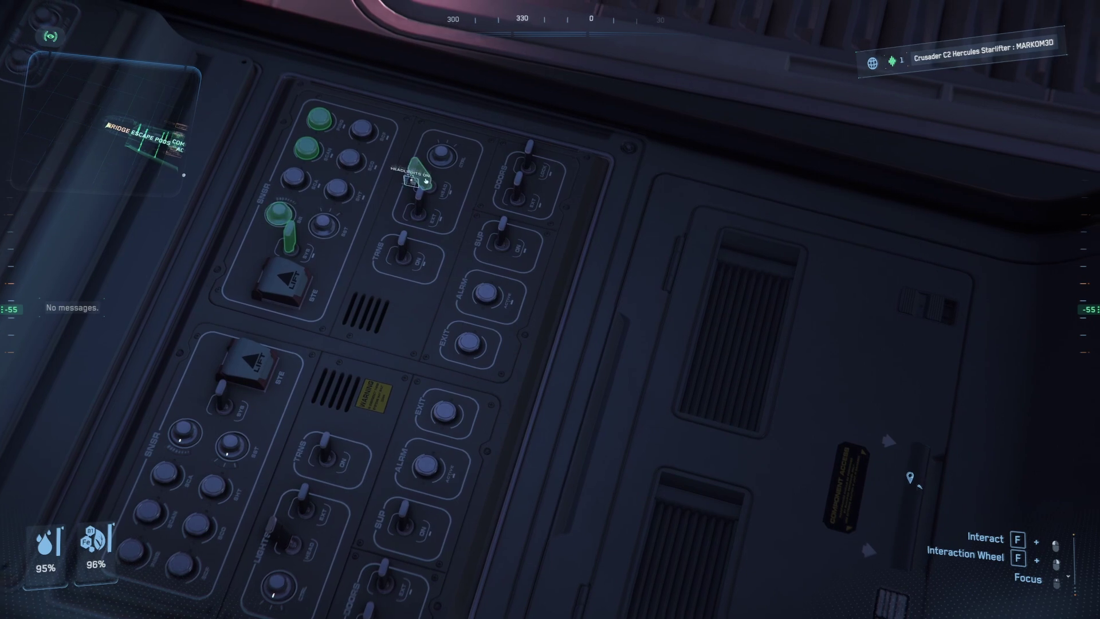
click(425, 181)
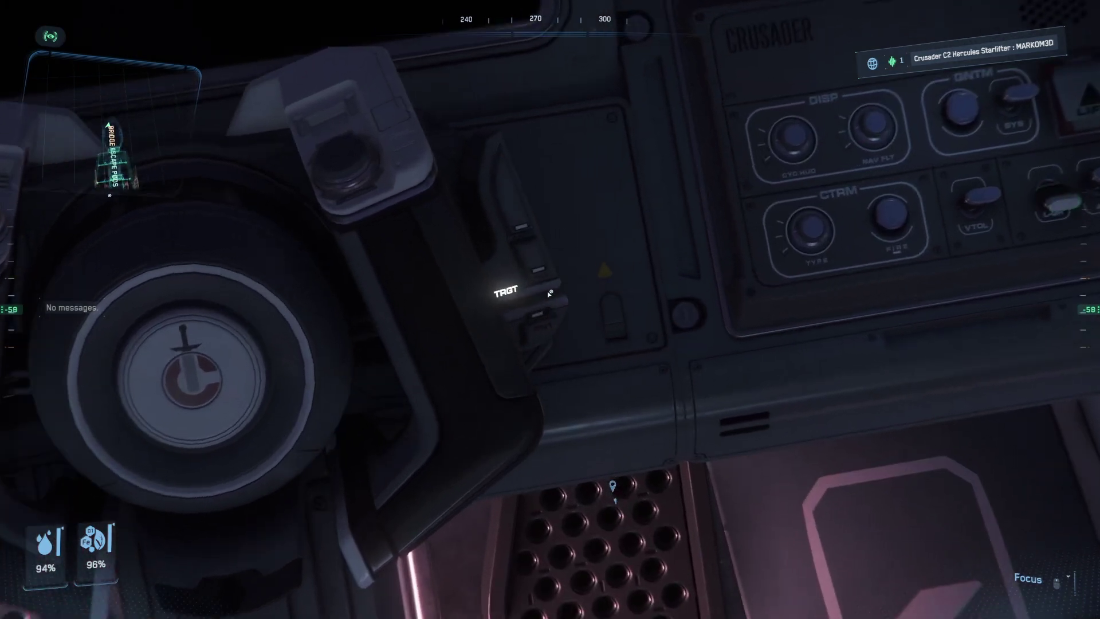
scroll(579, 491, down, 5)
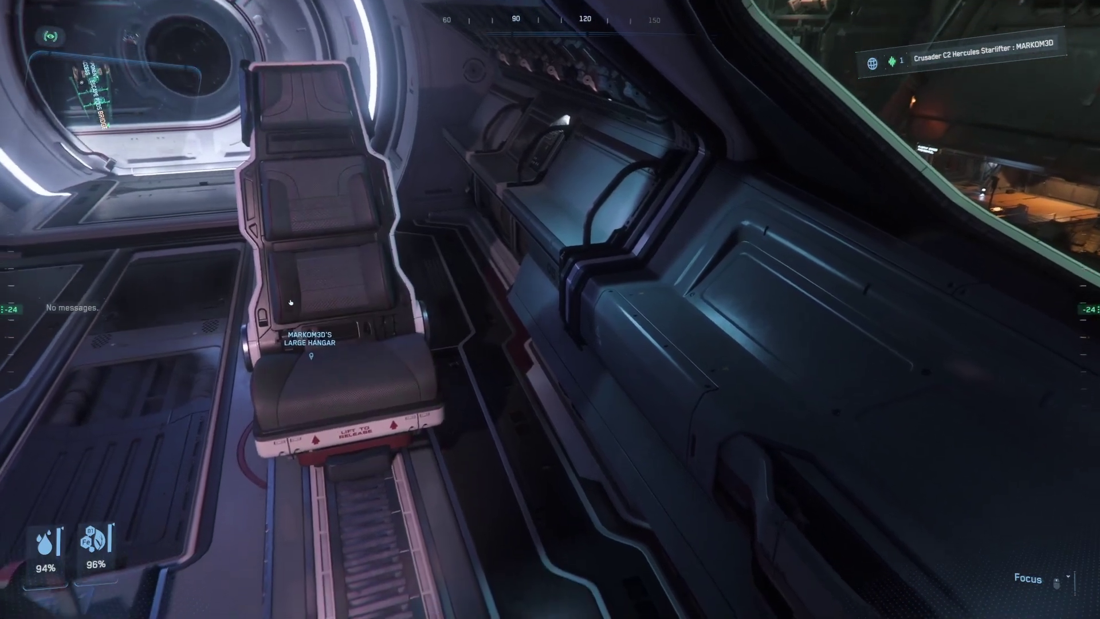
scroll(641, 289, up, 5)
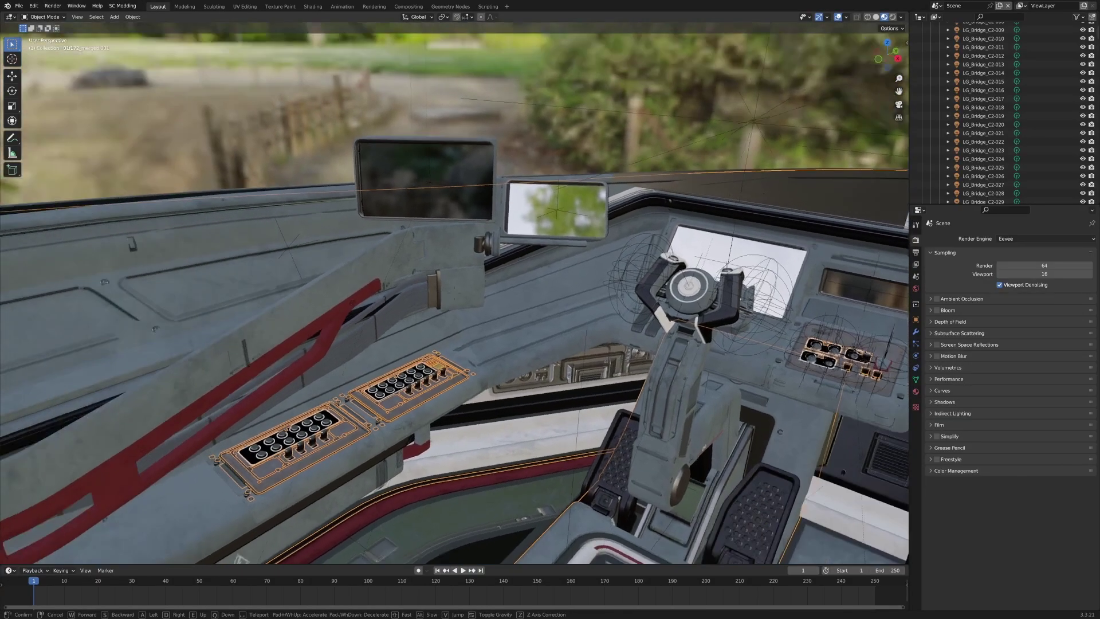
Switch back to Blender and examine the side console button panels close up
key(w)
key(w)
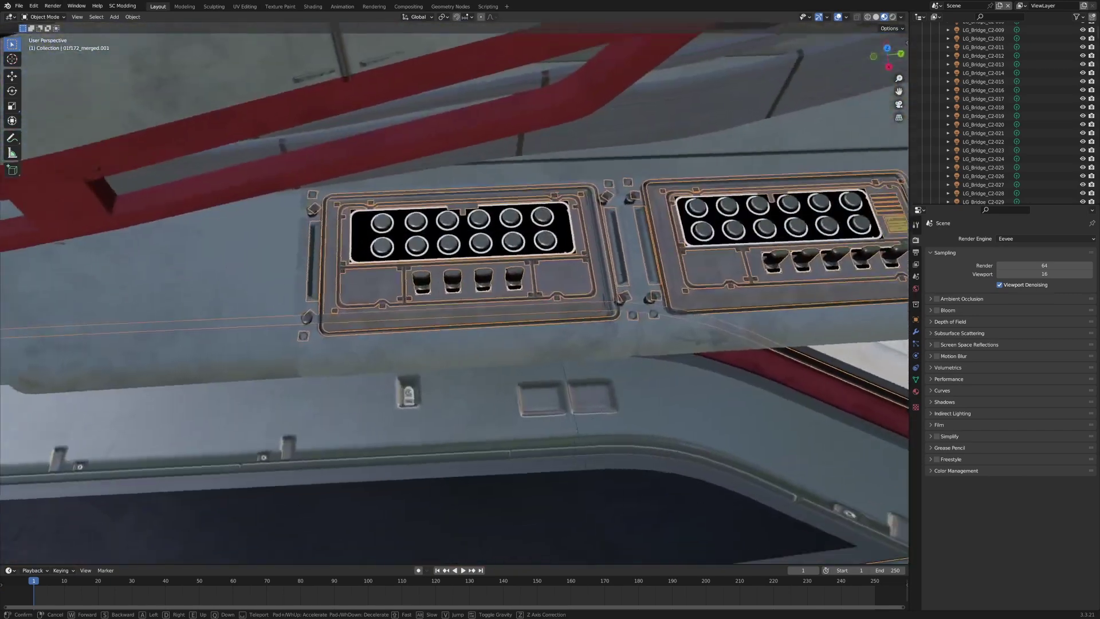
click(533, 199)
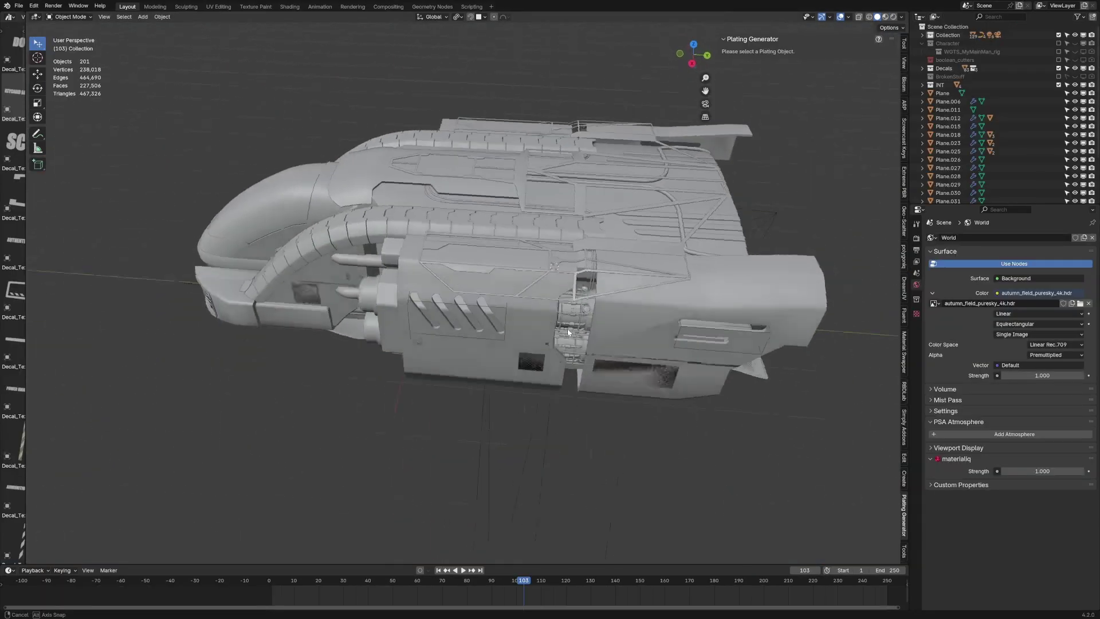
Set the spaceship scene to Rendered viewport shading and view its interior through the open rear ramp
middle_drag(435, 321, 854, 52)
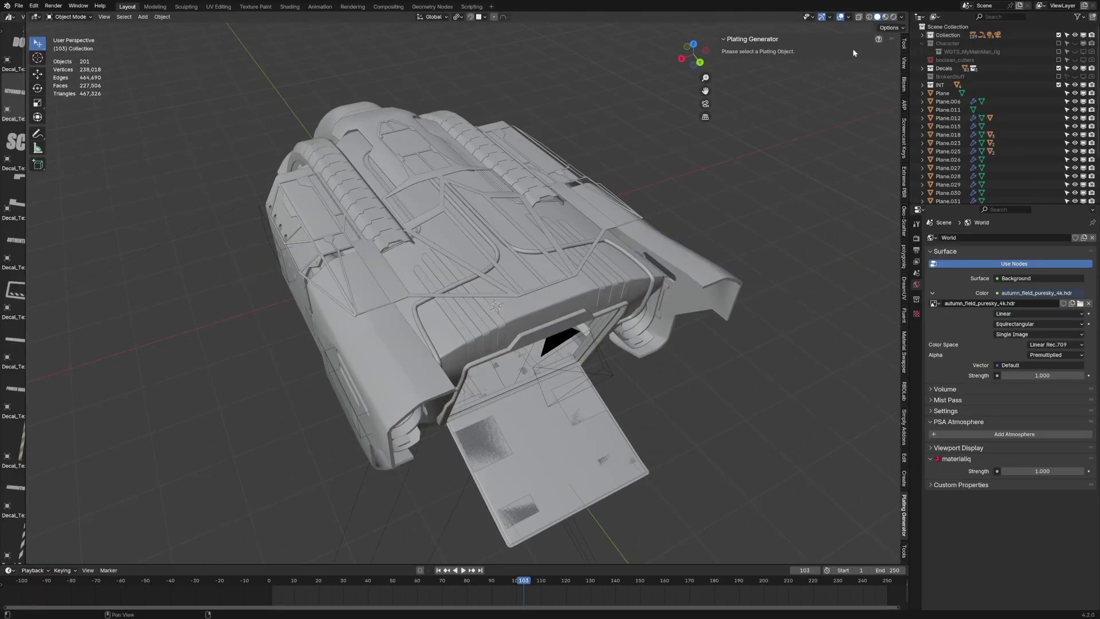
click(892, 18)
mouse_move(522, 330)
middle_down()
mouse_move(494, 296)
mouse_move(524, 347)
middle_up()
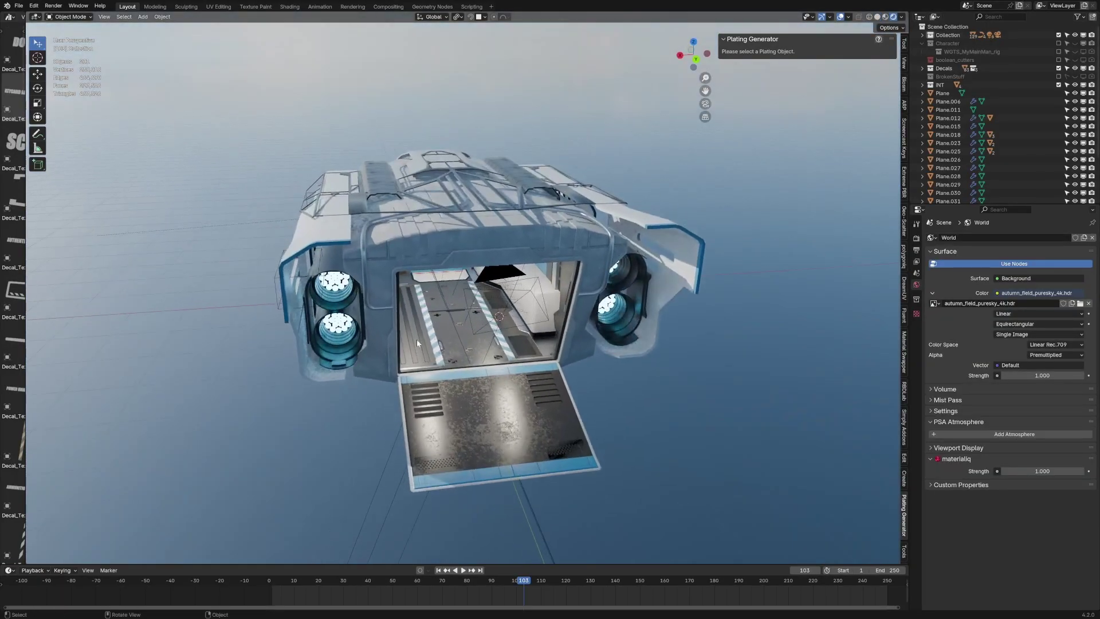
scroll(418, 339, up, 8)
mouse_move(417, 339)
shift+middle_down()
mouse_move(481, 394)
mouse_move(484, 262)
shift+middle_up()
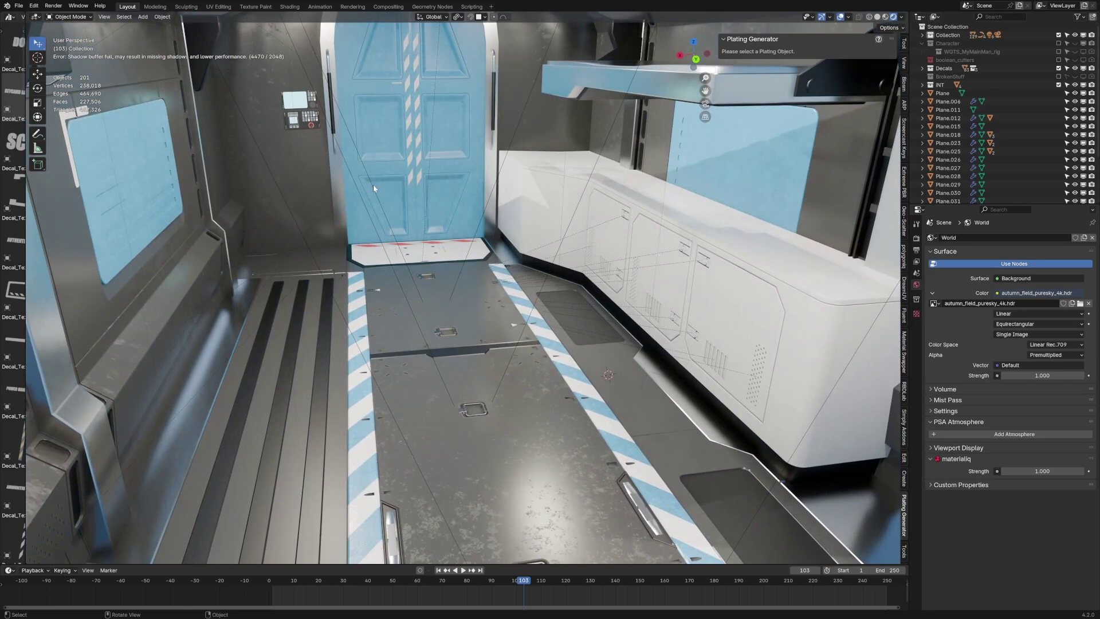
Select the lower wall control panel beside the blue door and frame it to examine its labelled switches and dial
click(305, 117)
key(KP_Decimal)
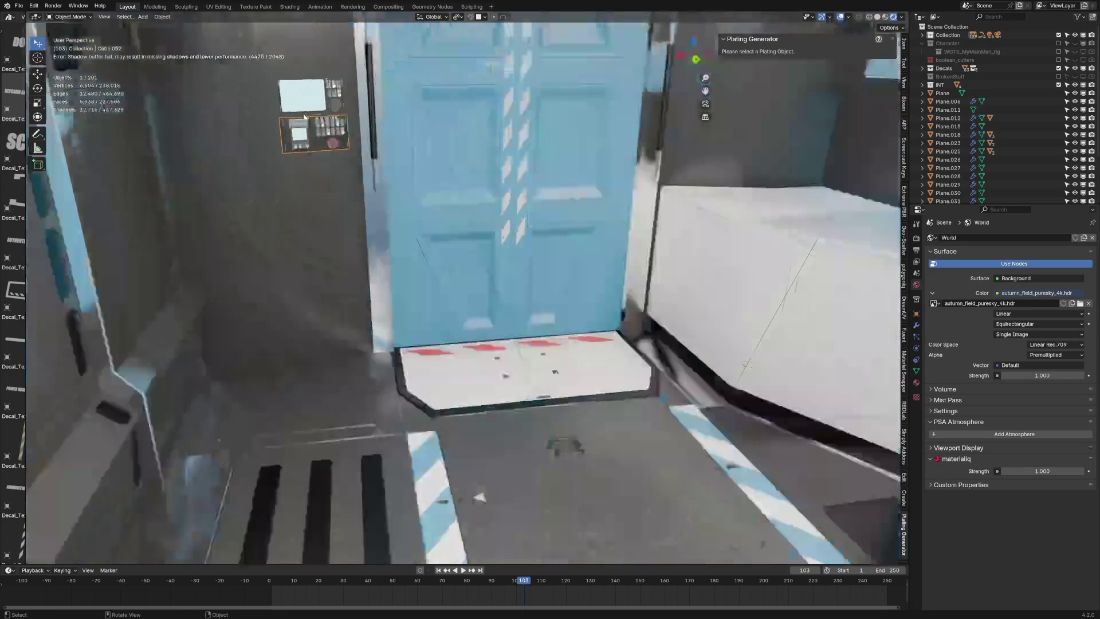
middle_drag(597, 301, 561, 300)
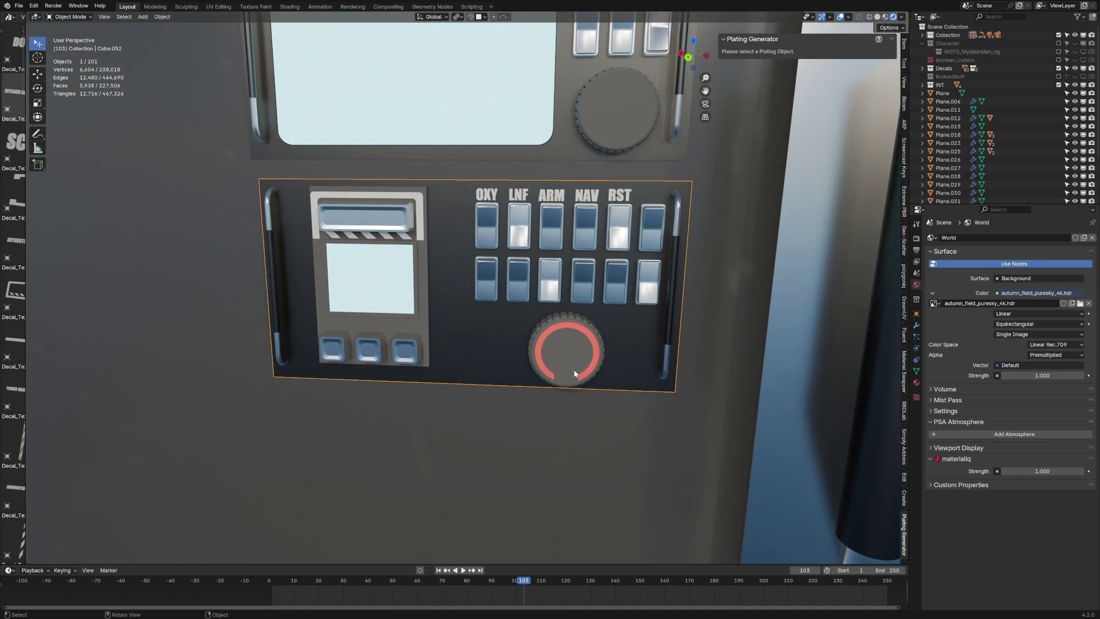
shift+middle_drag(631, 178, 634, 207)
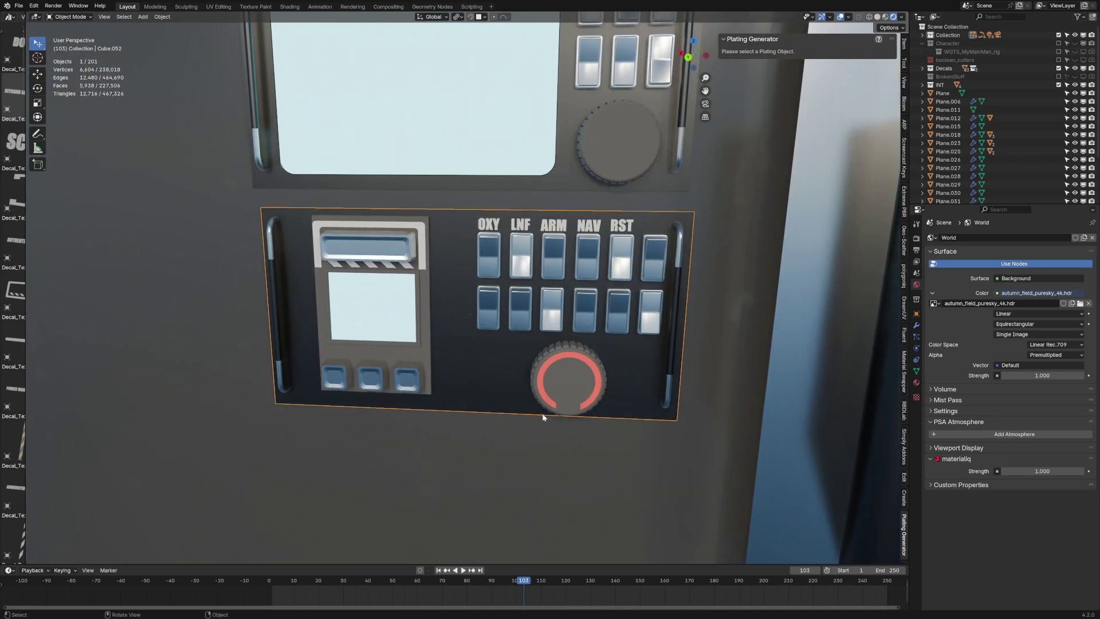
mouse_move(699, 305)
middle_down()
mouse_move(681, 311)
mouse_move(688, 300)
middle_up()
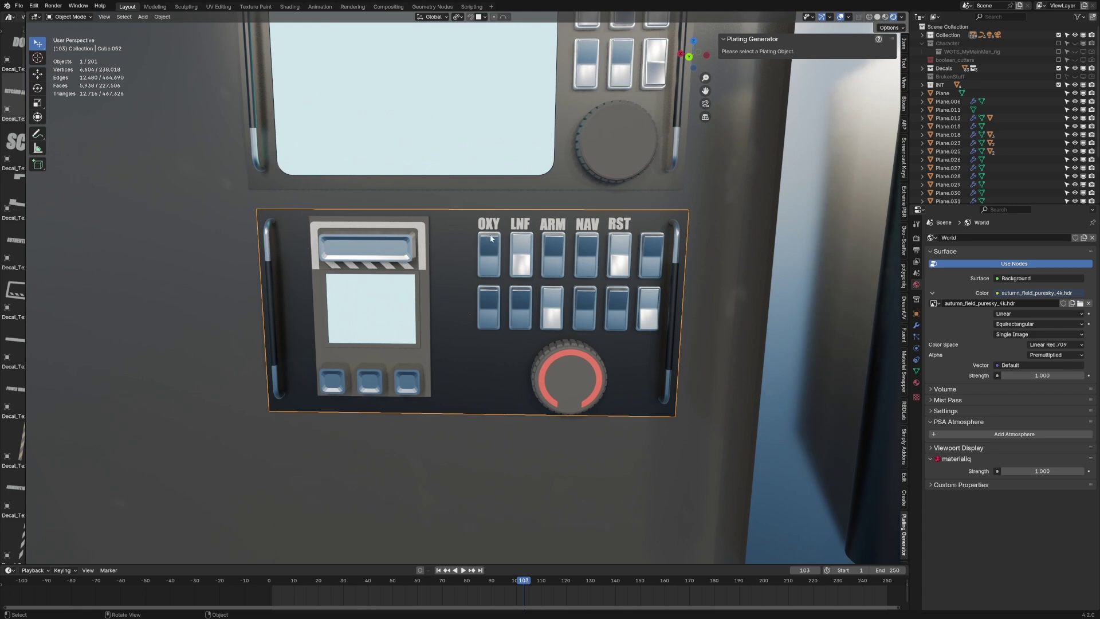
Widen the asset browser to reveal the Markom3D decals and walk through the cockpit to the dashboard's centre button strip
drag(24, 255, 548, 254)
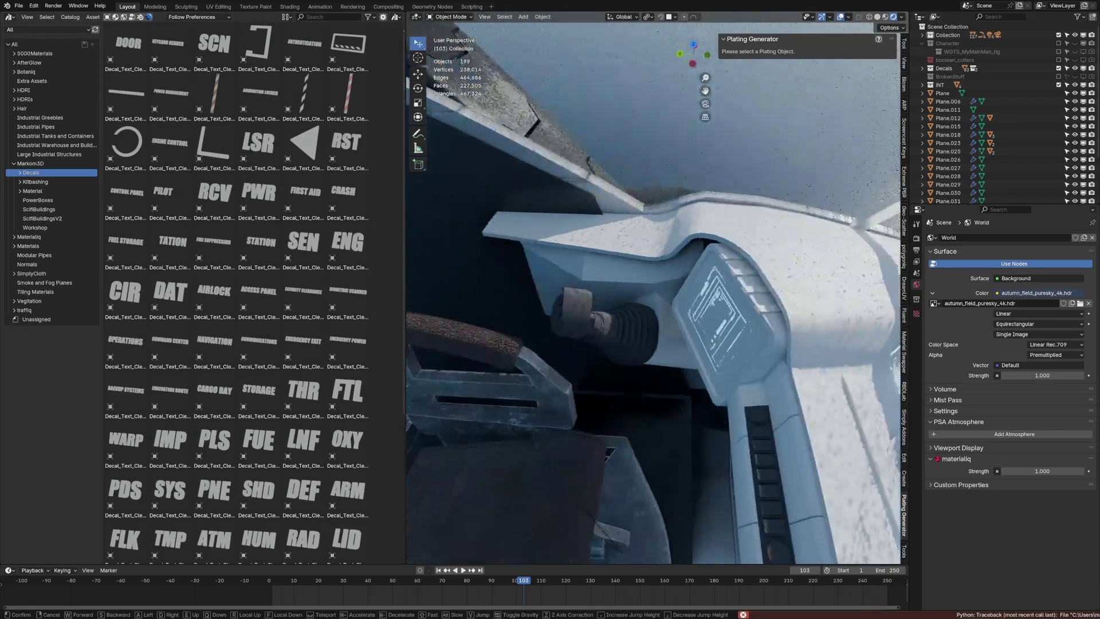
key(w)
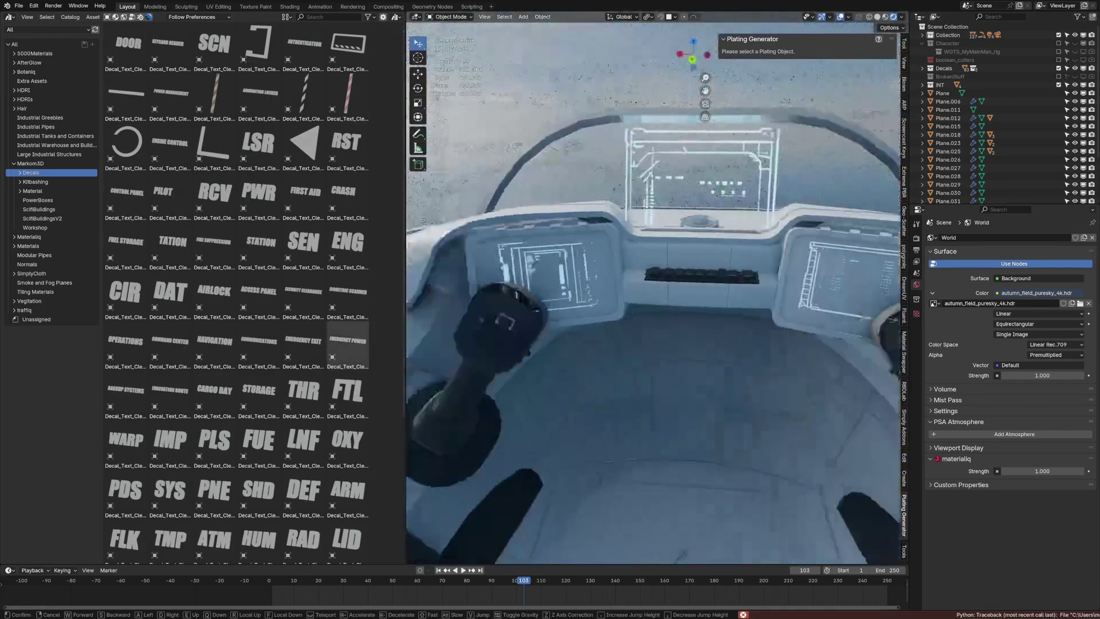
key(s)
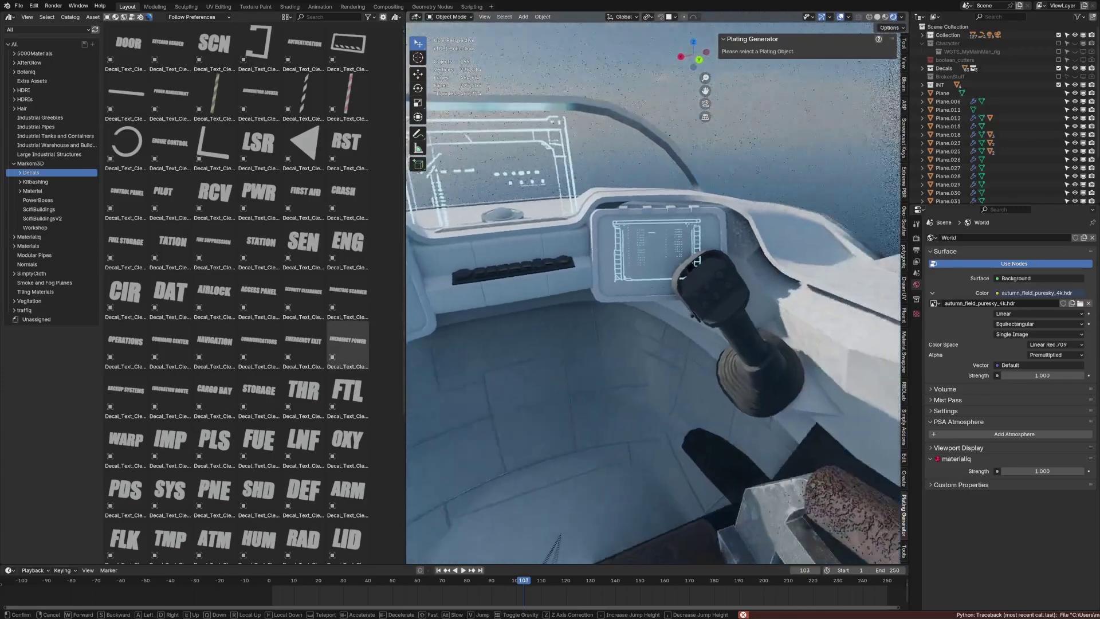
key(s)
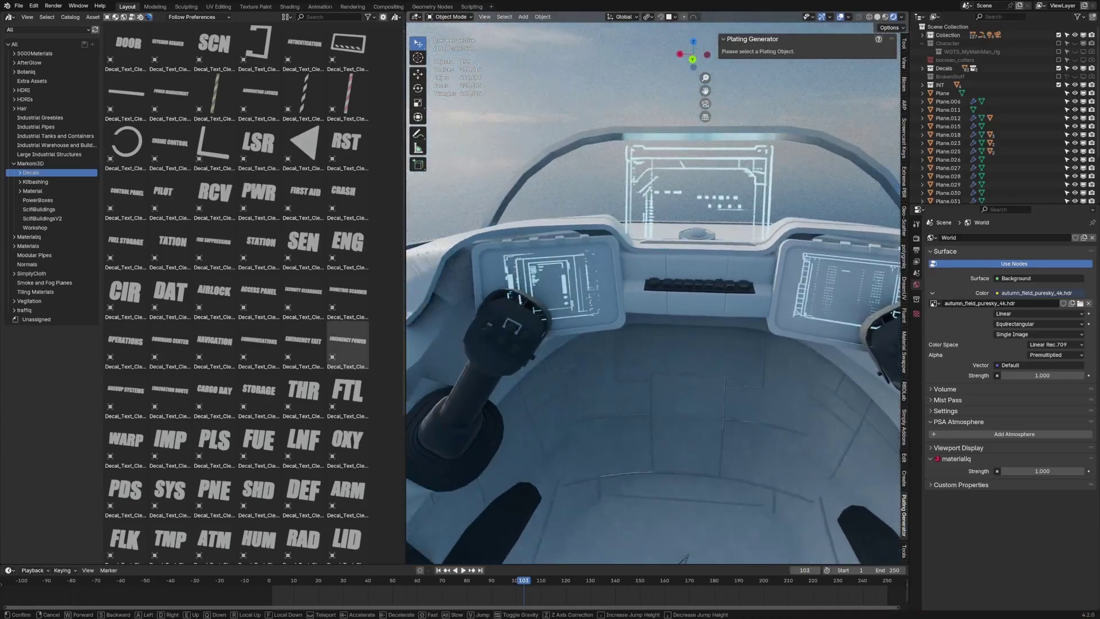
key(w)
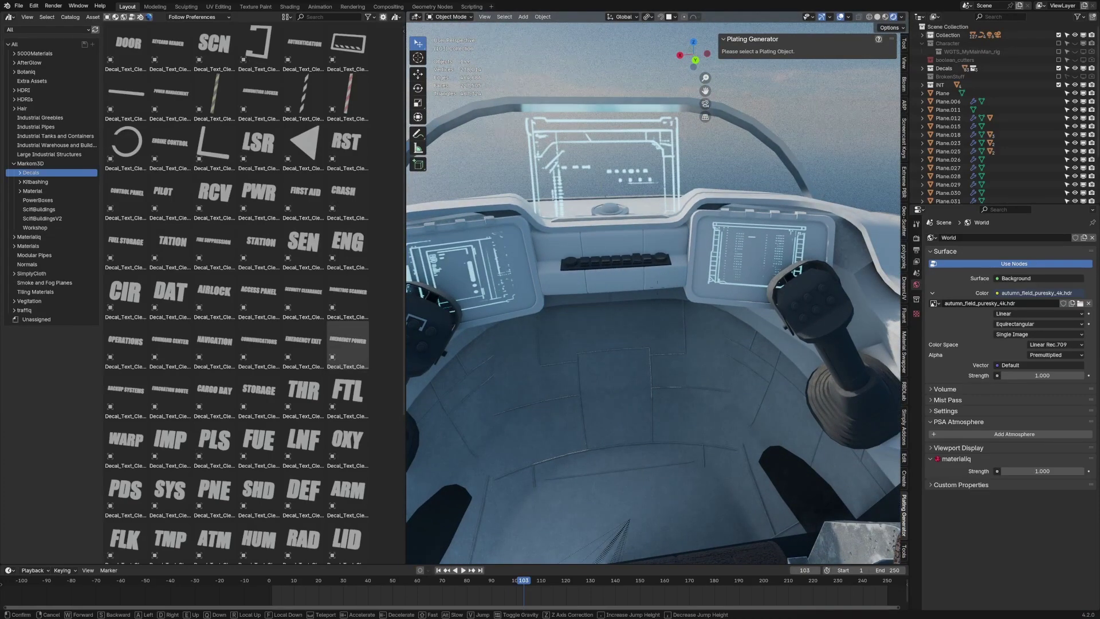
key(a)
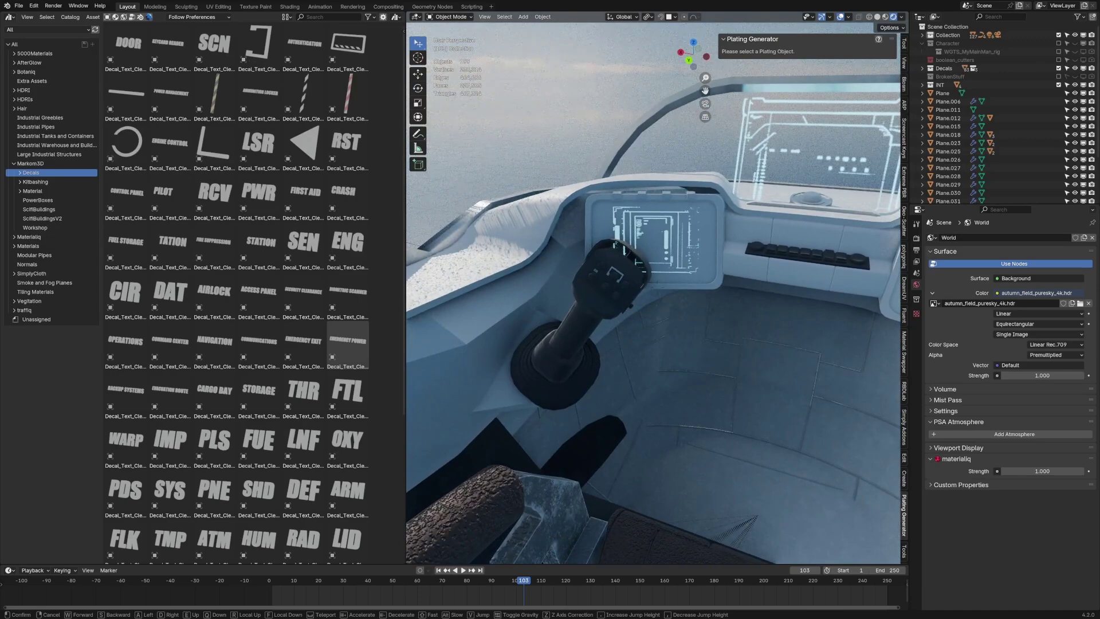
key(s)
key(w)
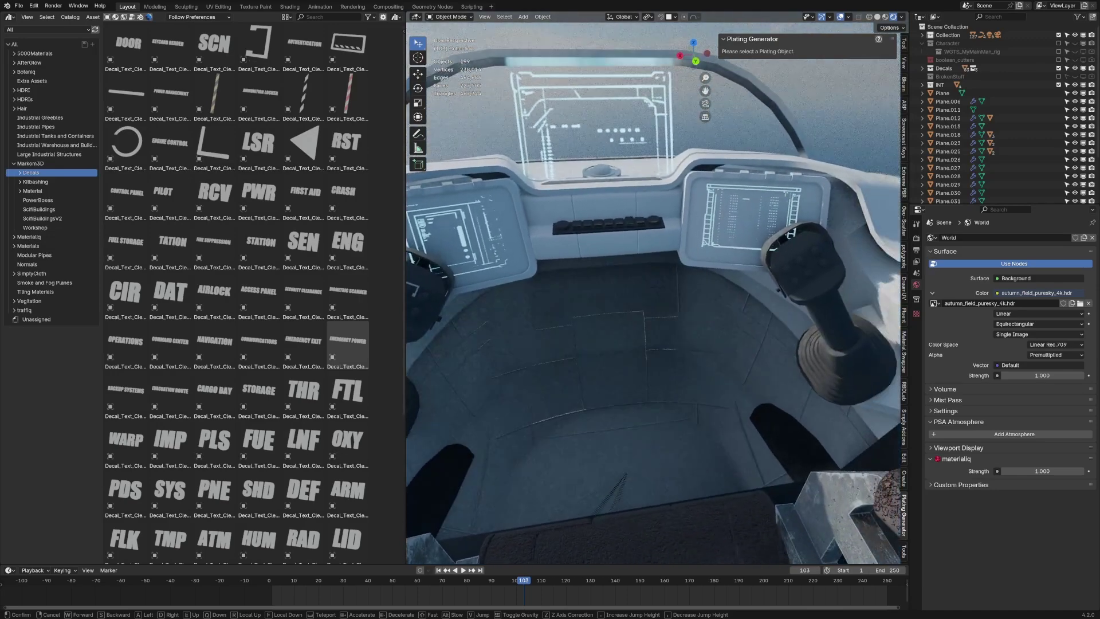
key(w)
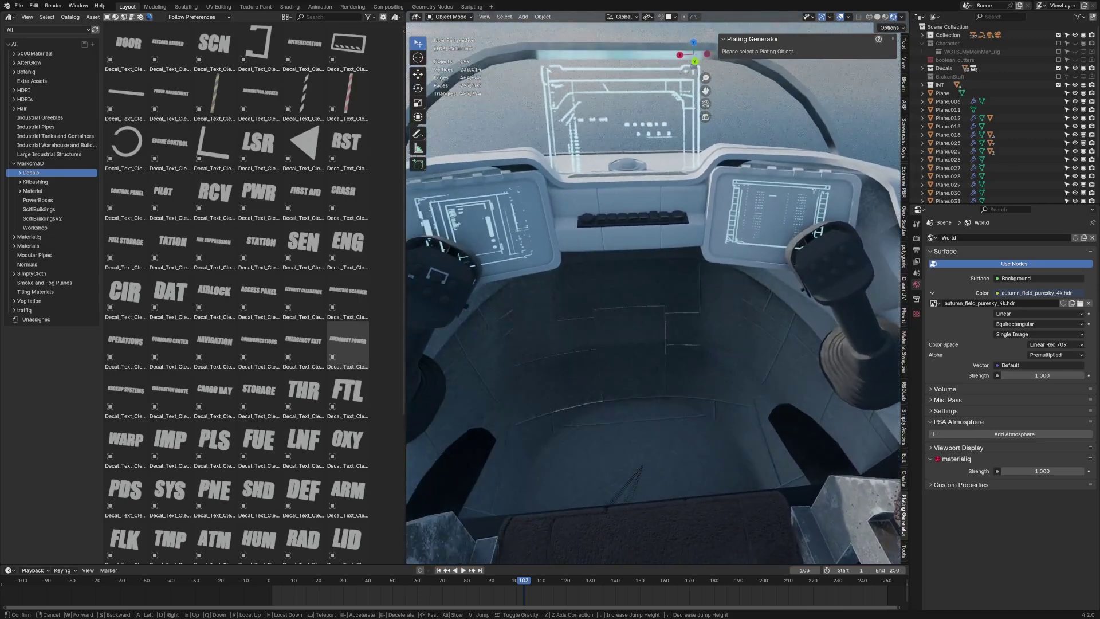
key(w)
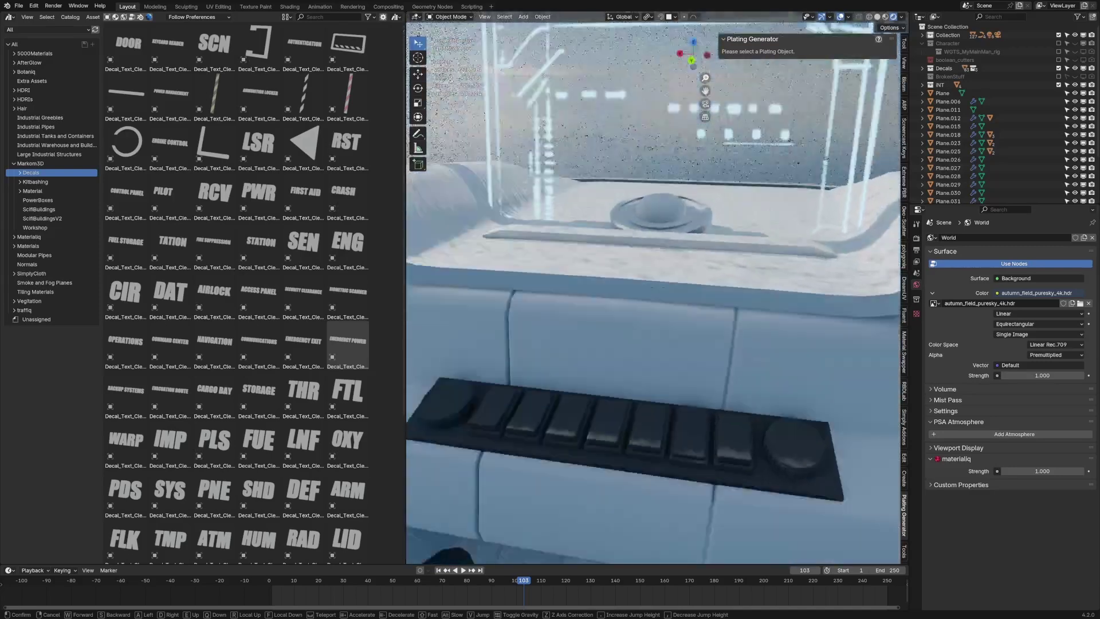
click(475, 420)
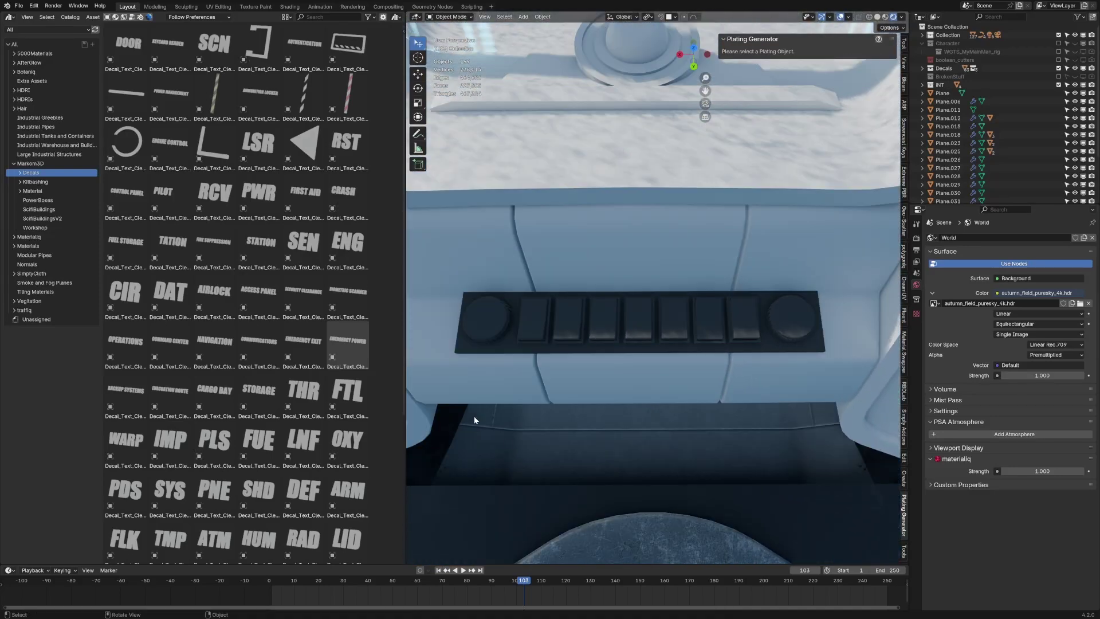
Place the open-ring decal from the Markom3D decals on the strip's left knob, centred and scaled down to fit
scroll(270, 265, down, 8)
scroll(273, 413, up, 7)
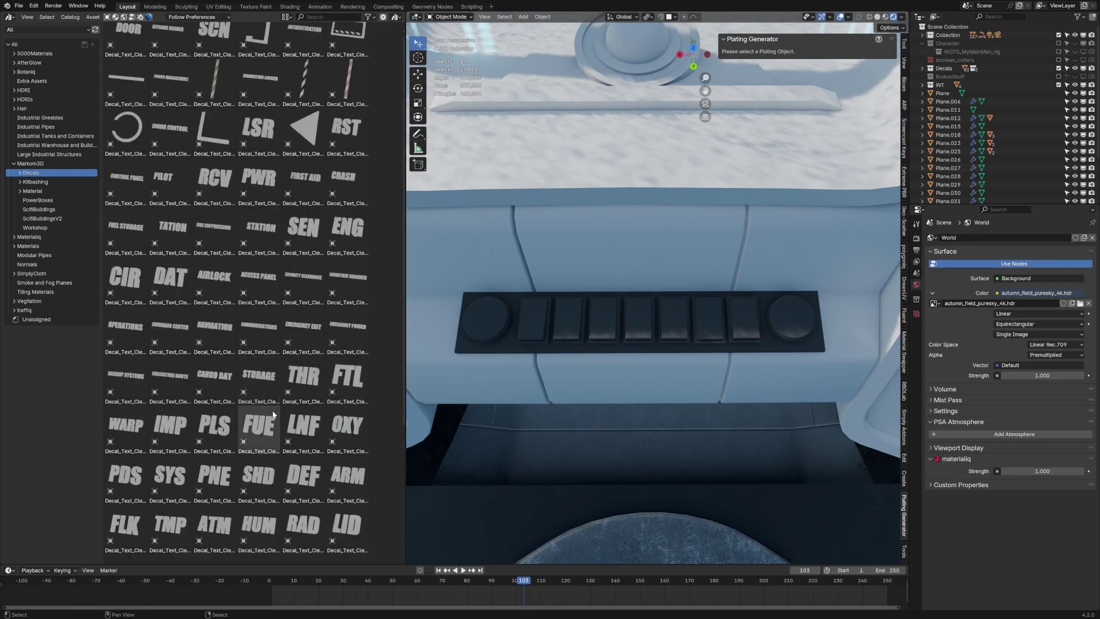
scroll(273, 414, up, 1)
drag(126, 140, 485, 318)
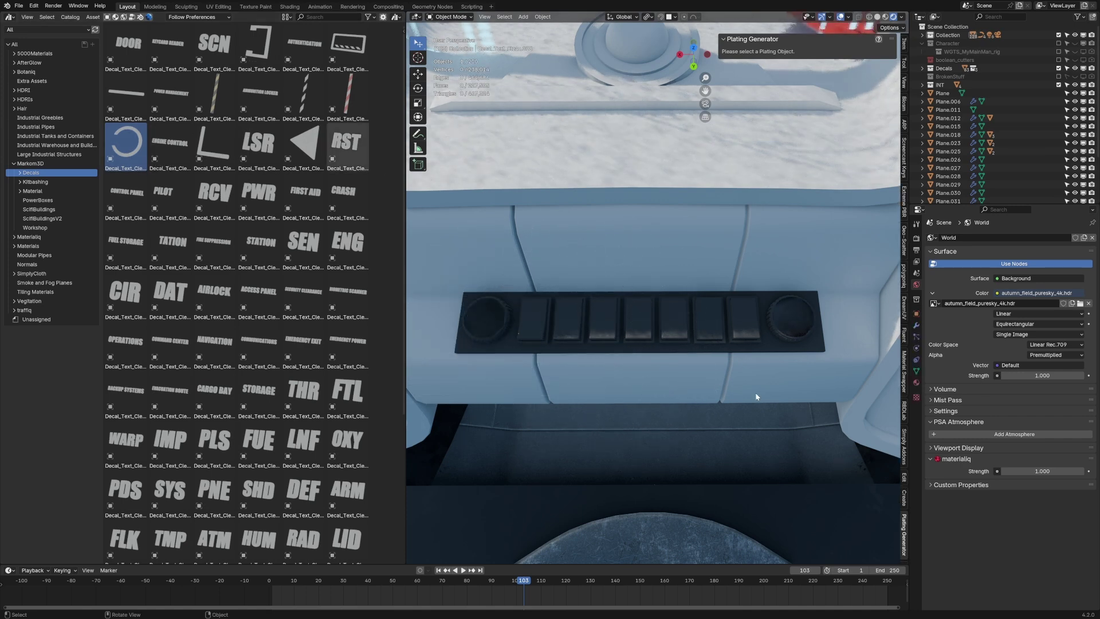
key(s)
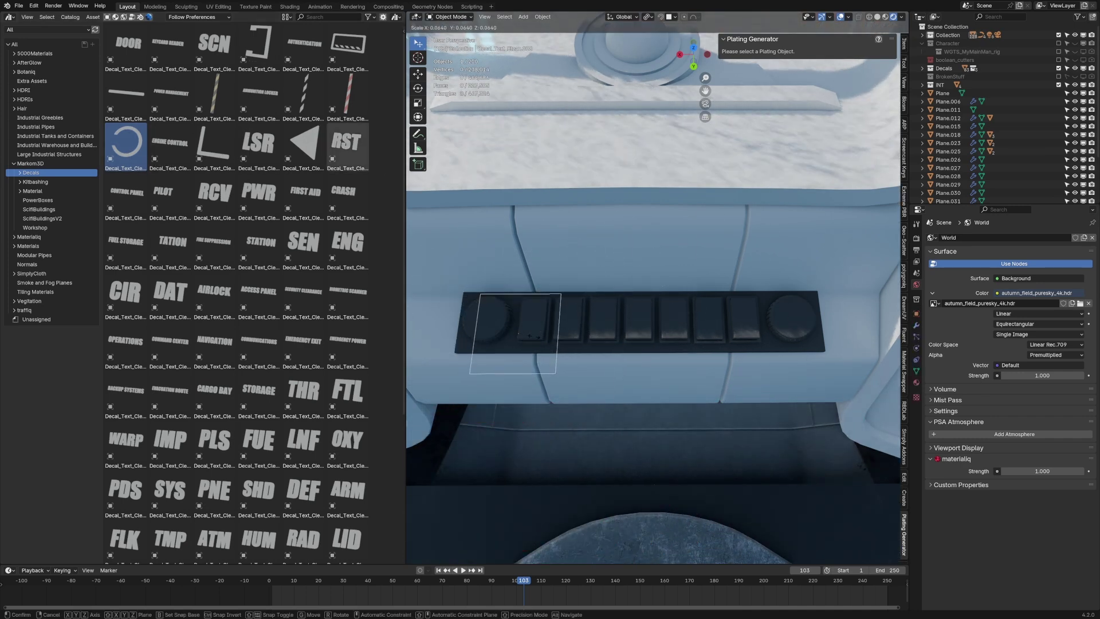
click(512, 302)
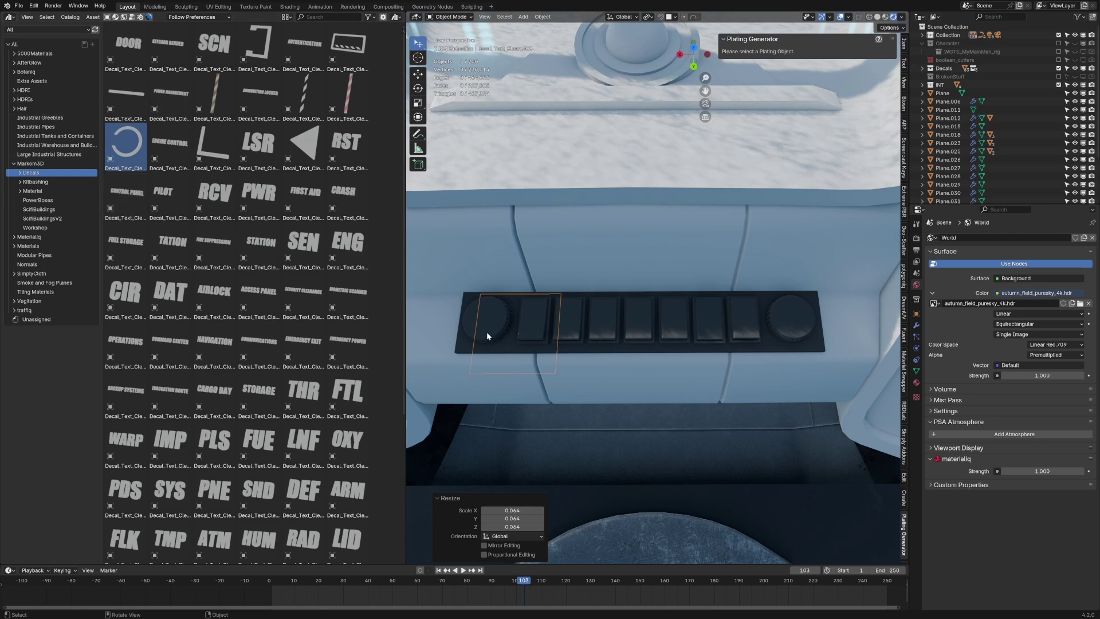
key(g)
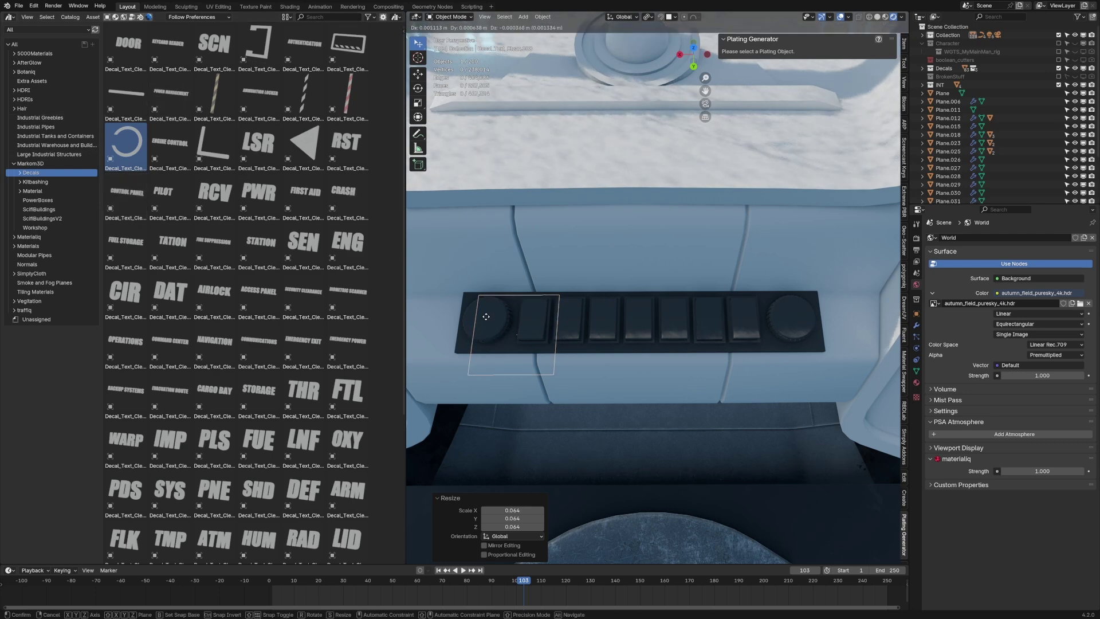
click(485, 319)
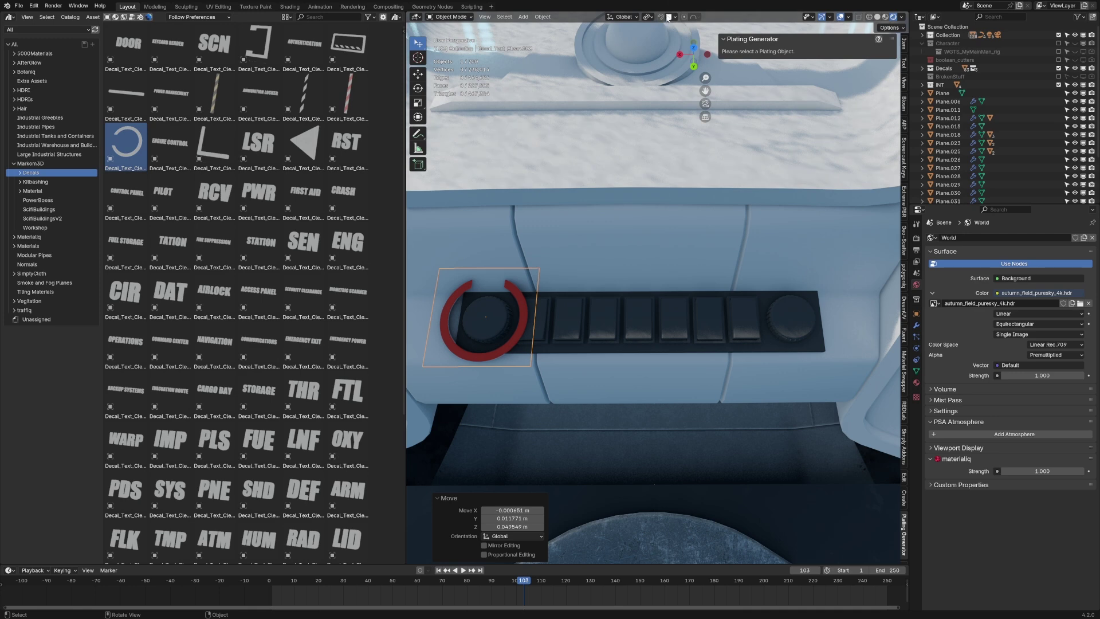
click(669, 17)
key(s)
click(518, 332)
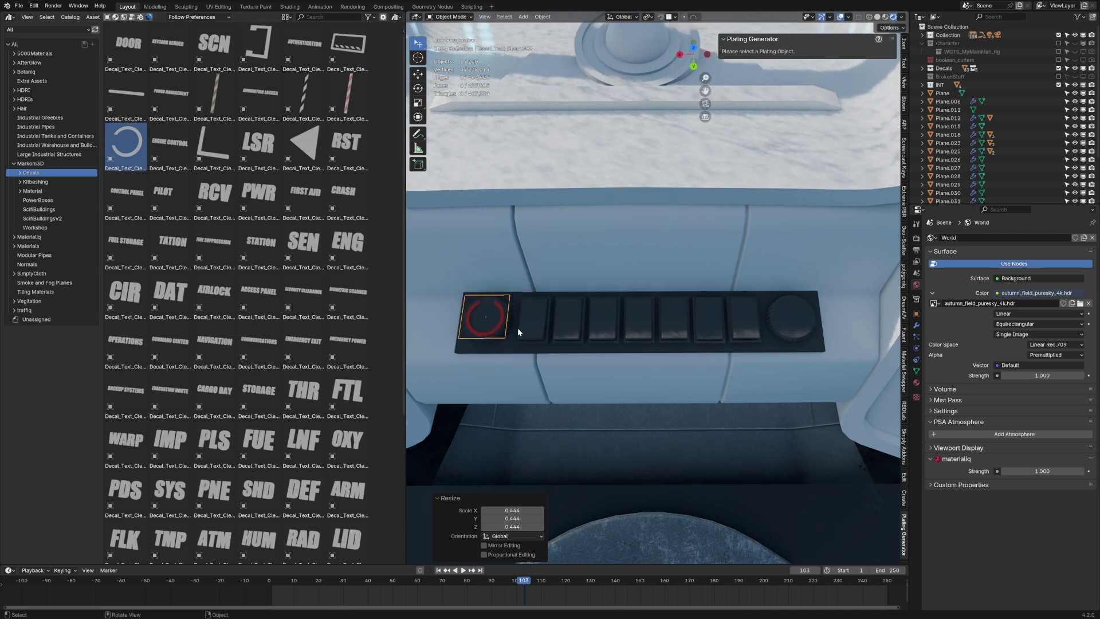
Duplicate the ring decal onto the strip's right knob and rotate the copy 90 degrees about Z
key(shift+d)
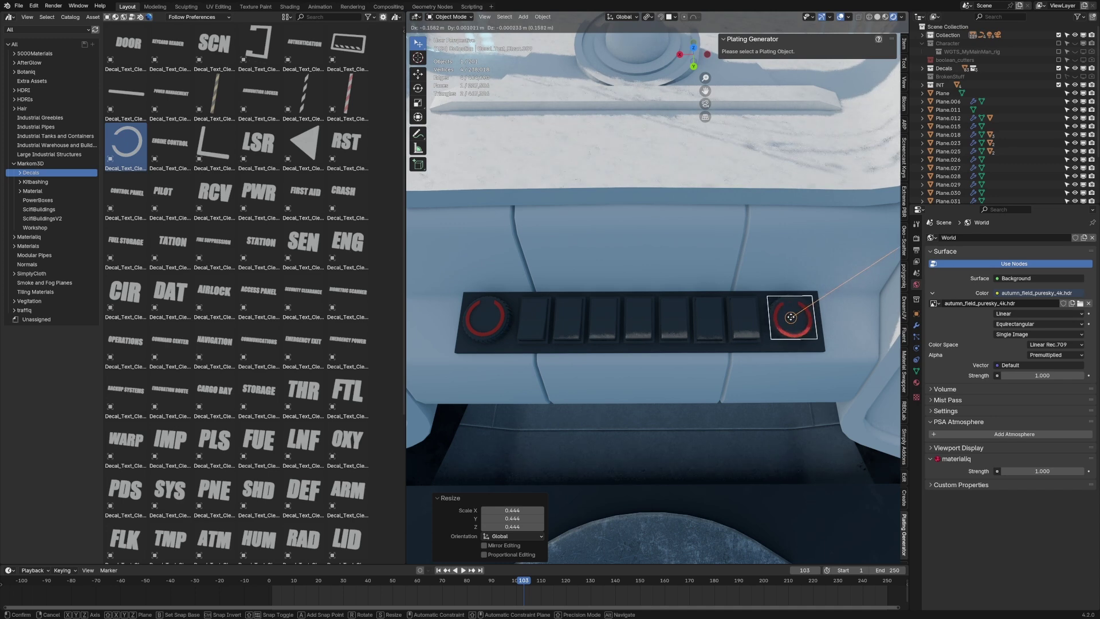
click(793, 315)
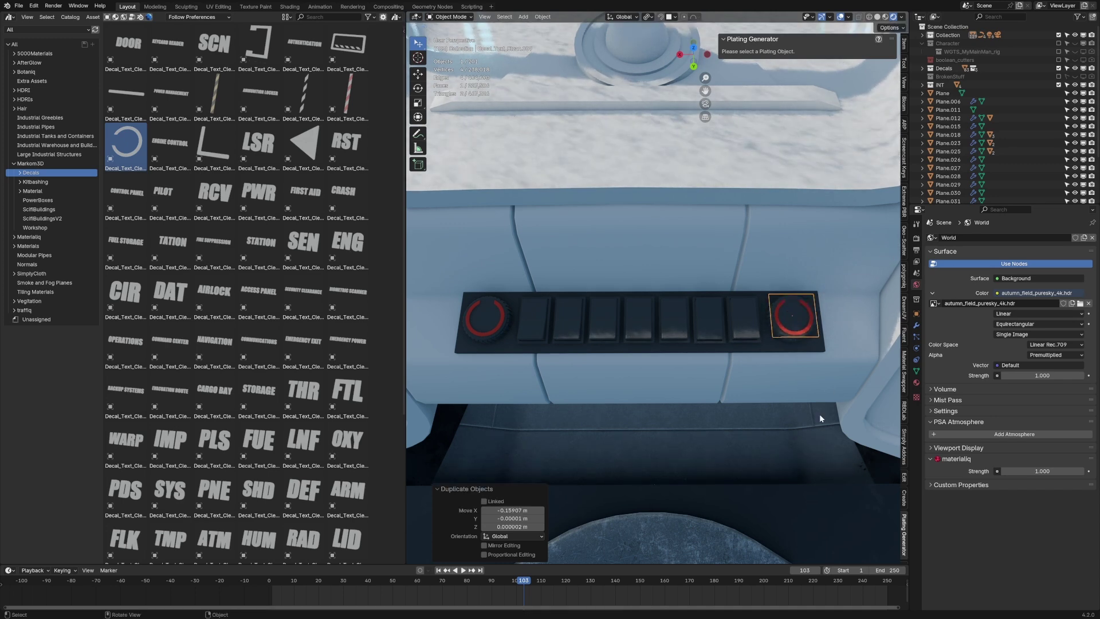
key(r)
key(z)
key(9)
key(0)
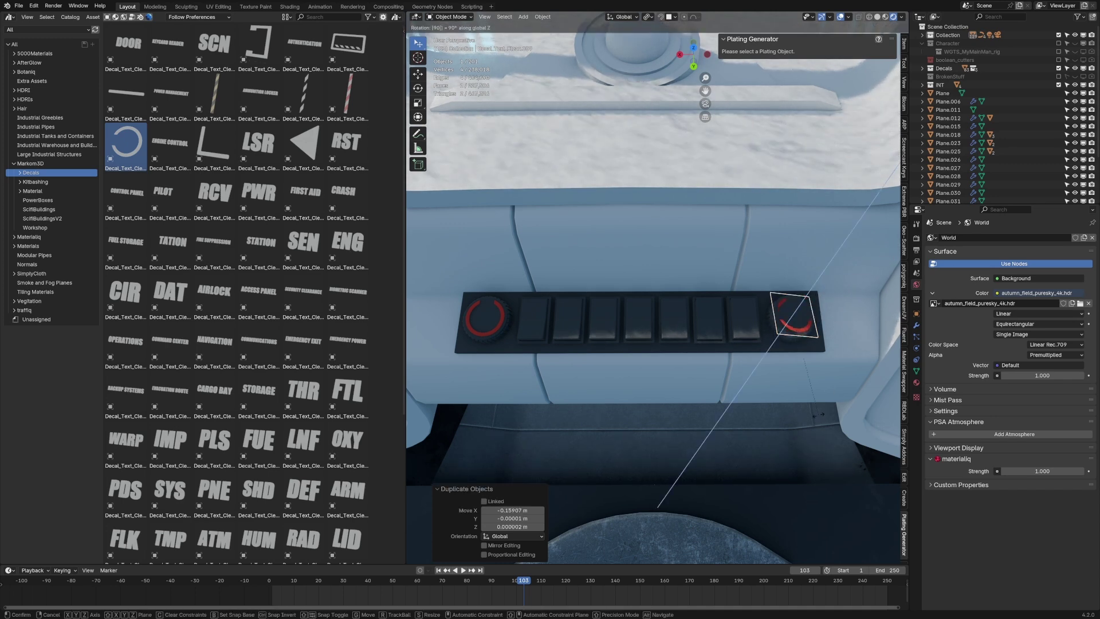
key(Return)
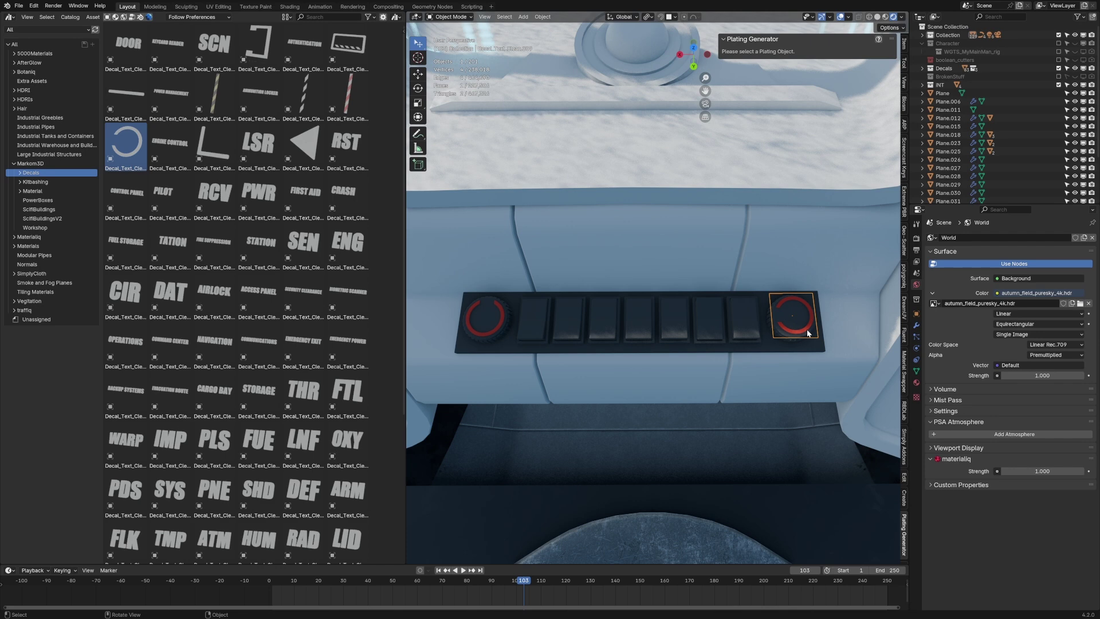
Add the PWR text decal to the first switch beside the left knob and scale it down to the switch
drag(258, 191, 563, 316)
key(s)
click(545, 311)
key(g)
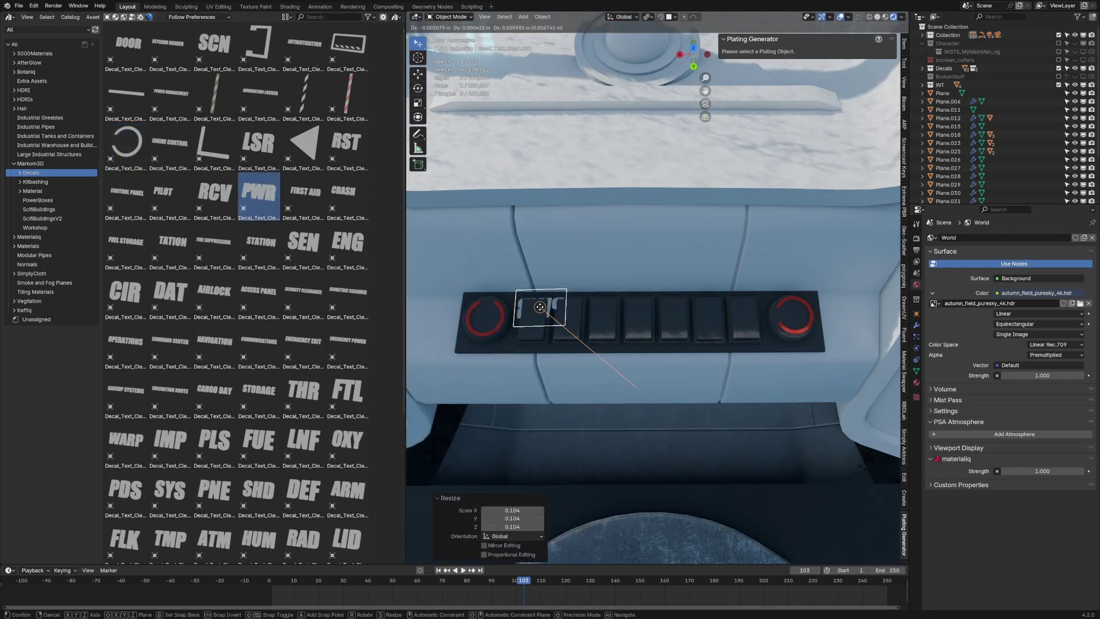
click(536, 308)
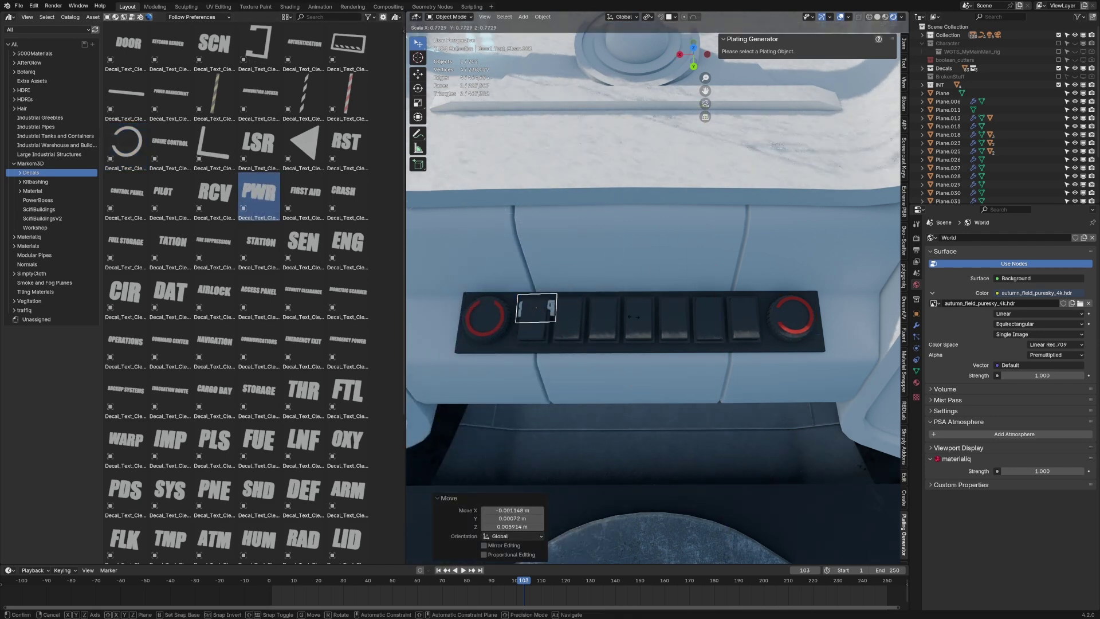
Recalculate the button strip's normals outward, using the Face Orientation overlay as a temporary check
click(539, 328)
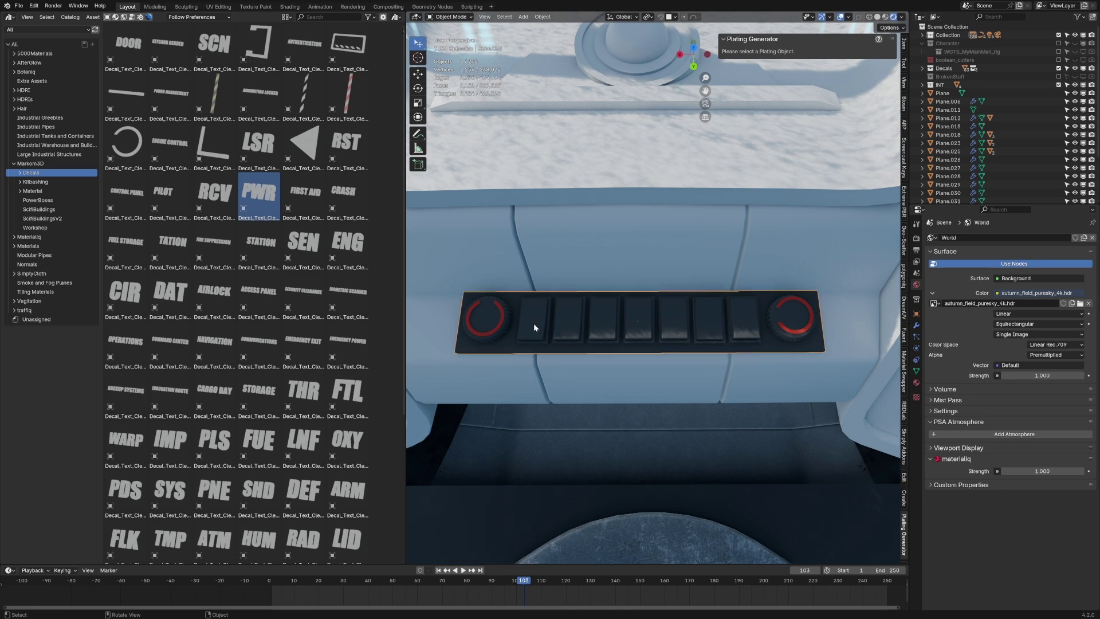
click(849, 16)
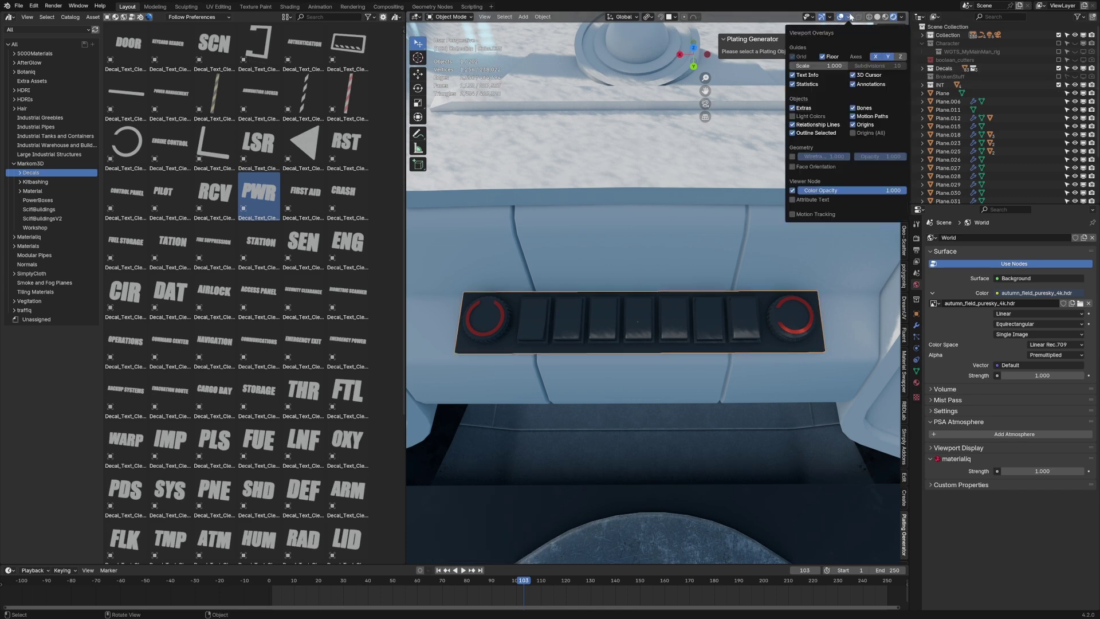
click(801, 167)
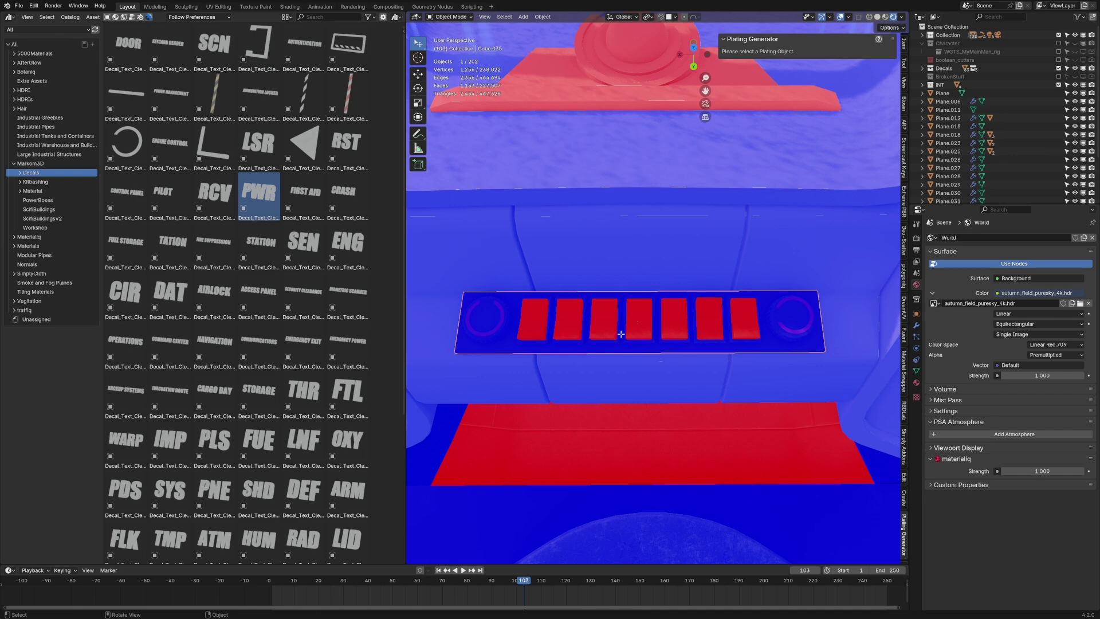
key(Tab)
key(shift+n)
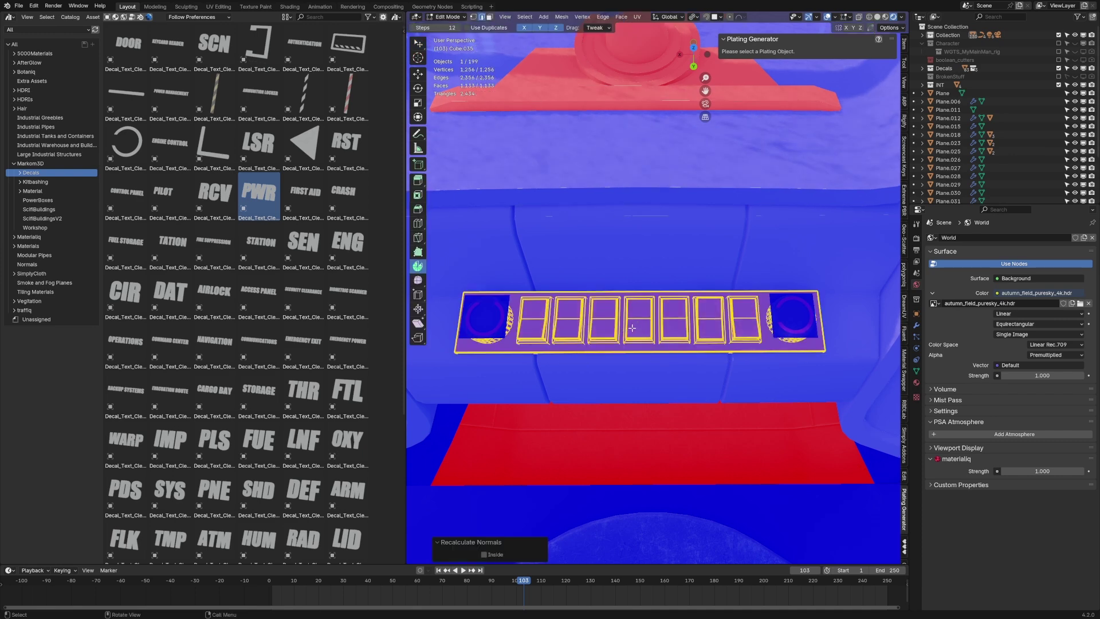
click(817, 20)
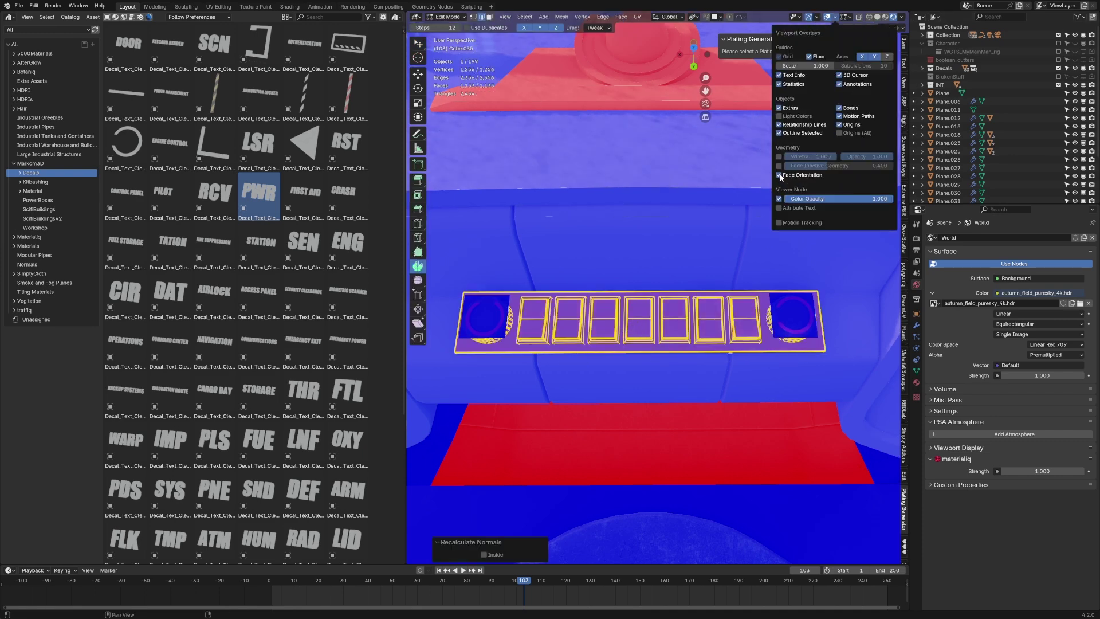
click(801, 167)
key(Tab)
Set viewport shading to Material Preview and turn the PWR decal upright on the first switch
key(z)
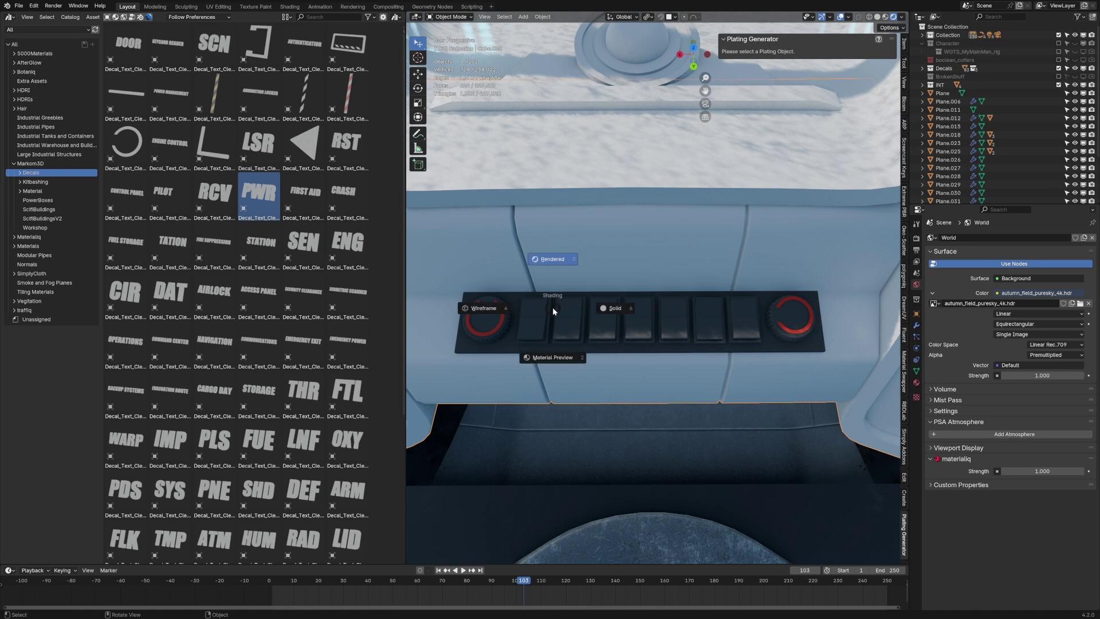
click(554, 355)
click(570, 338)
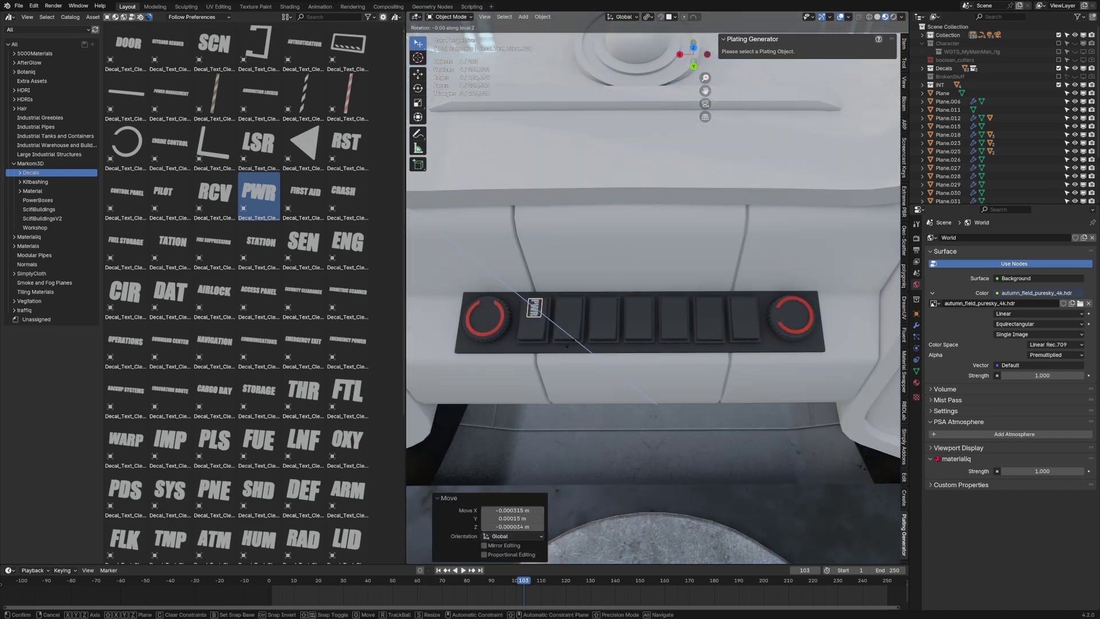
Add the LSR text decal to the second switch, scale it down and rotate it 90 degrees about its local Z axis
drag(258, 143, 568, 308)
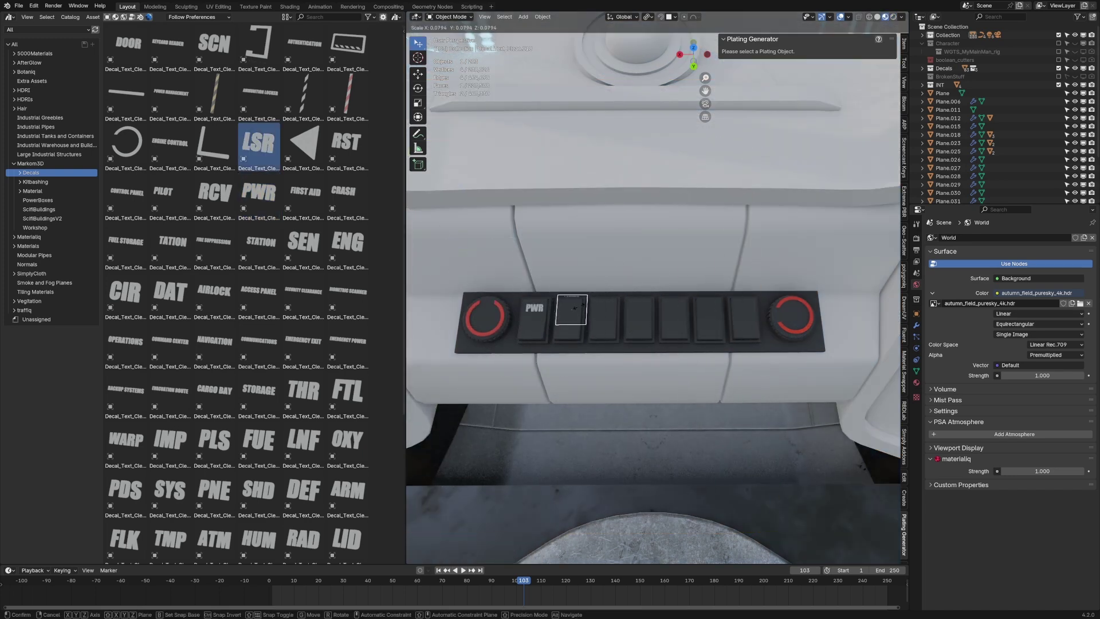
key(r)
key(z)
key(z)
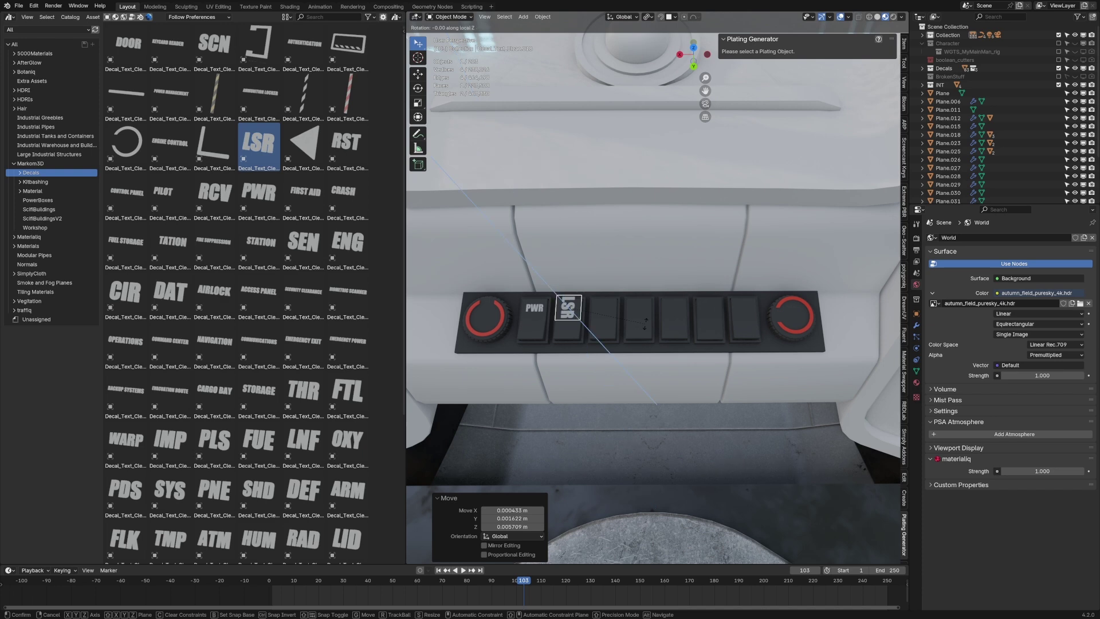
text(90)
Add the FTL text decal to the third switch and scale it down to fit
drag(348, 394, 609, 313)
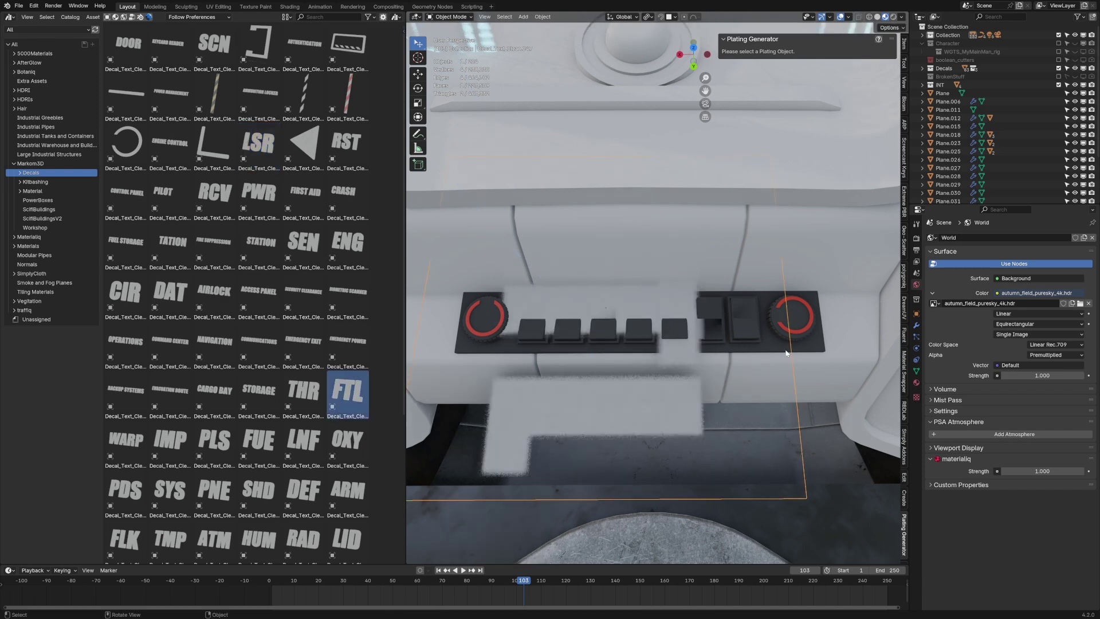
key(s)
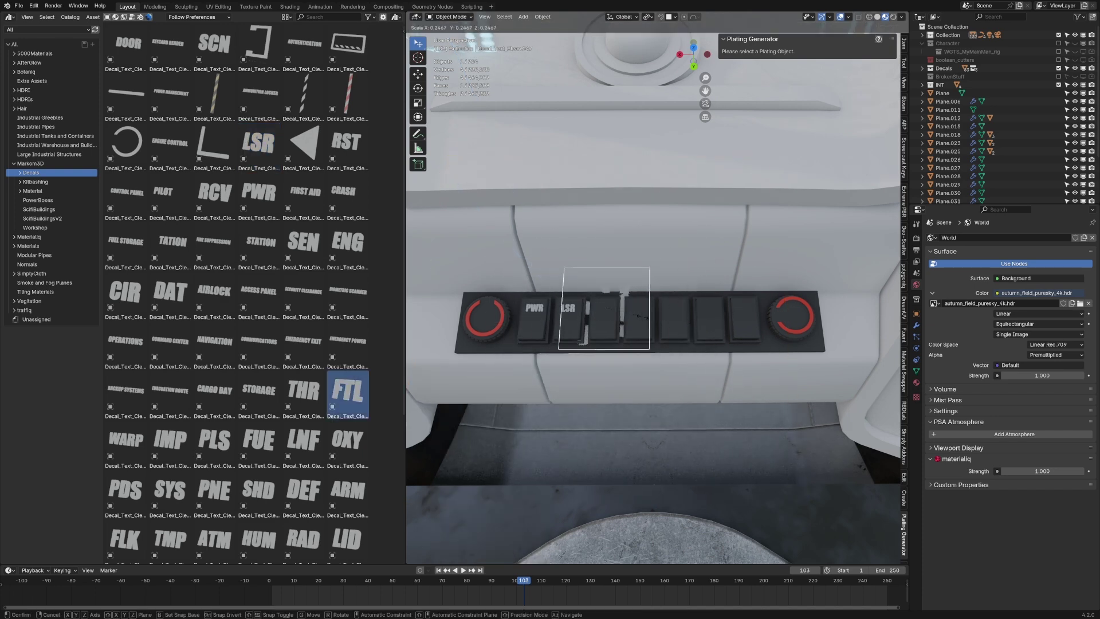
click(637, 319)
key(g)
click(603, 308)
key(s)
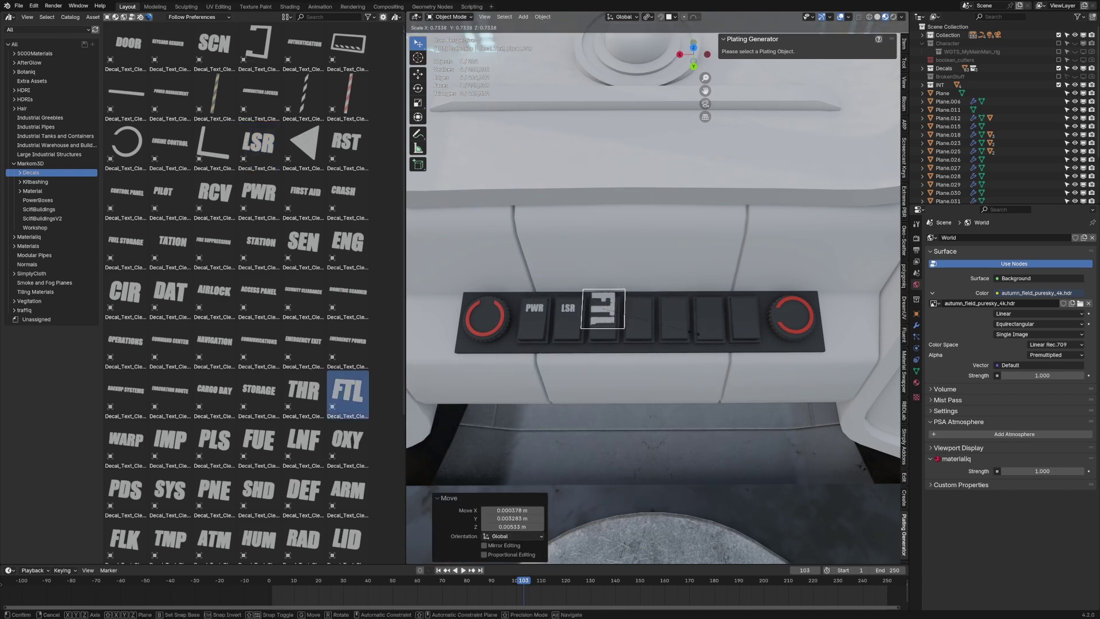
click(664, 322)
Turn the FTL decal upright on its switch by rotating it 90 degrees about its local Z axis
text(rz)
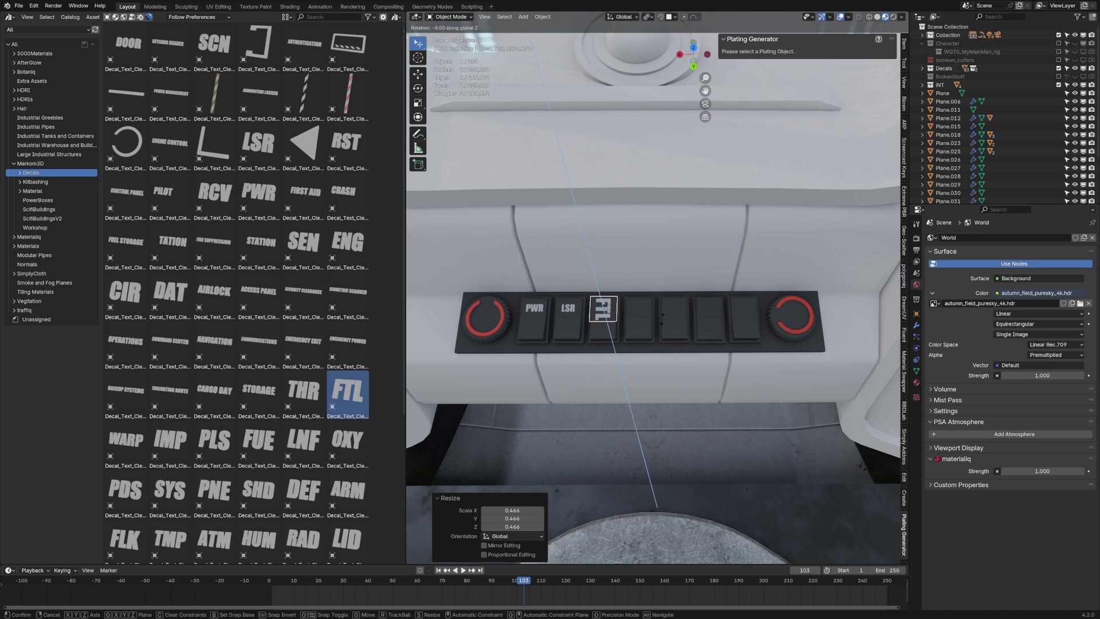
text(90)
key(Return)
key(ctrl+z)
key(r)
key(z)
key(z)
text(90)
key(Return)
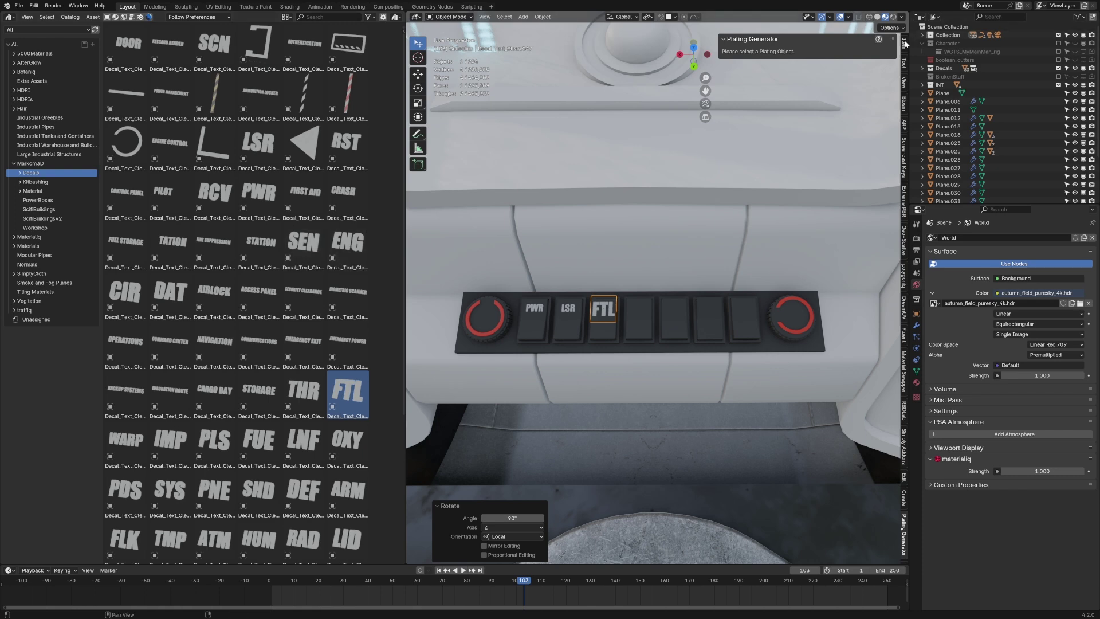
Set the scale of the LSR, PWR and FTL decals to 0.050 on all three axes
click(905, 42)
click(568, 313)
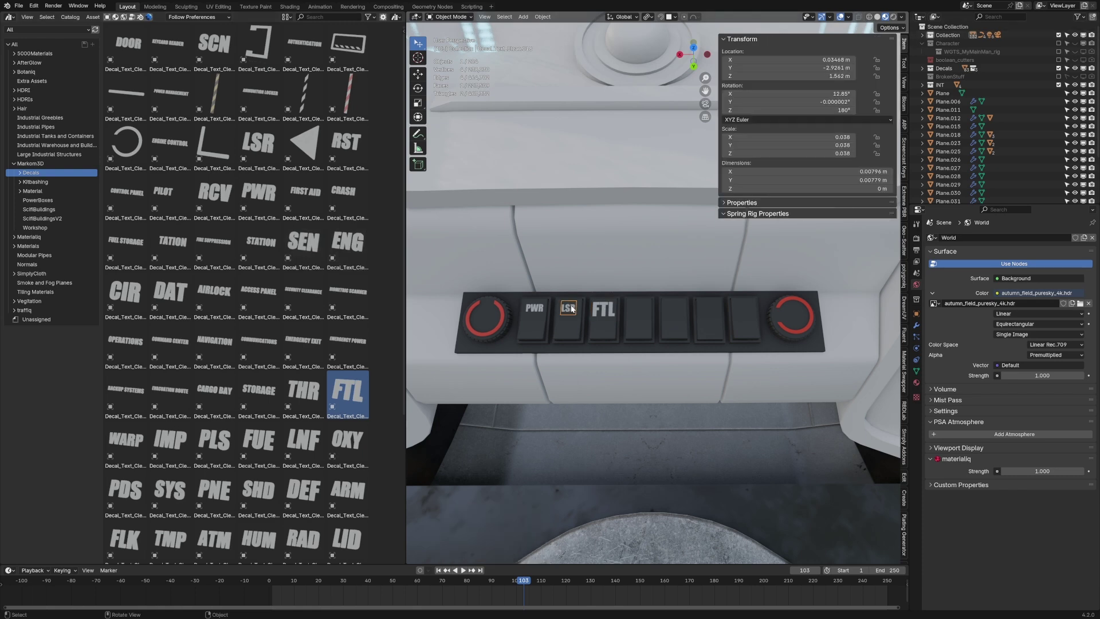
click(791, 136)
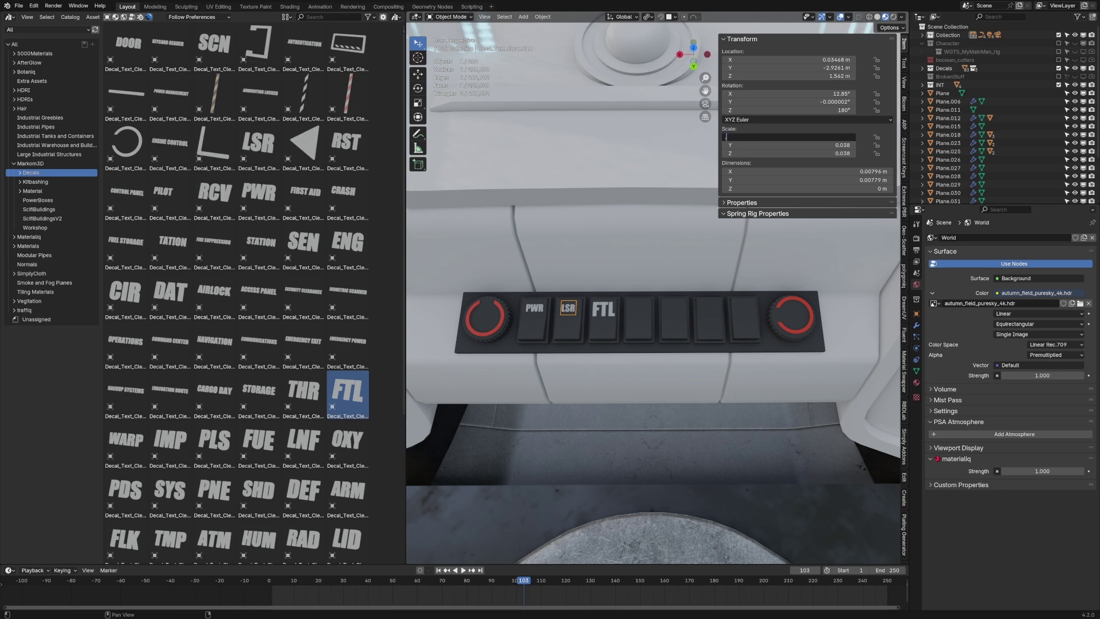
text(.05)
key(Return)
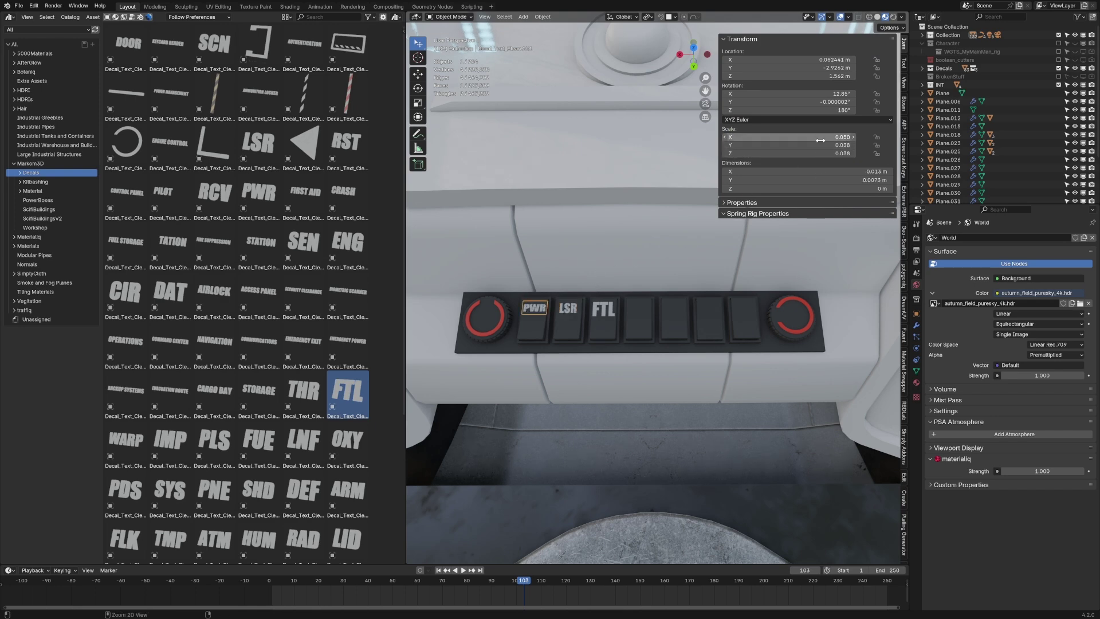
drag(820, 138, 821, 154)
text(0.050)
key(ctrl+v)
key(ctrl+v)
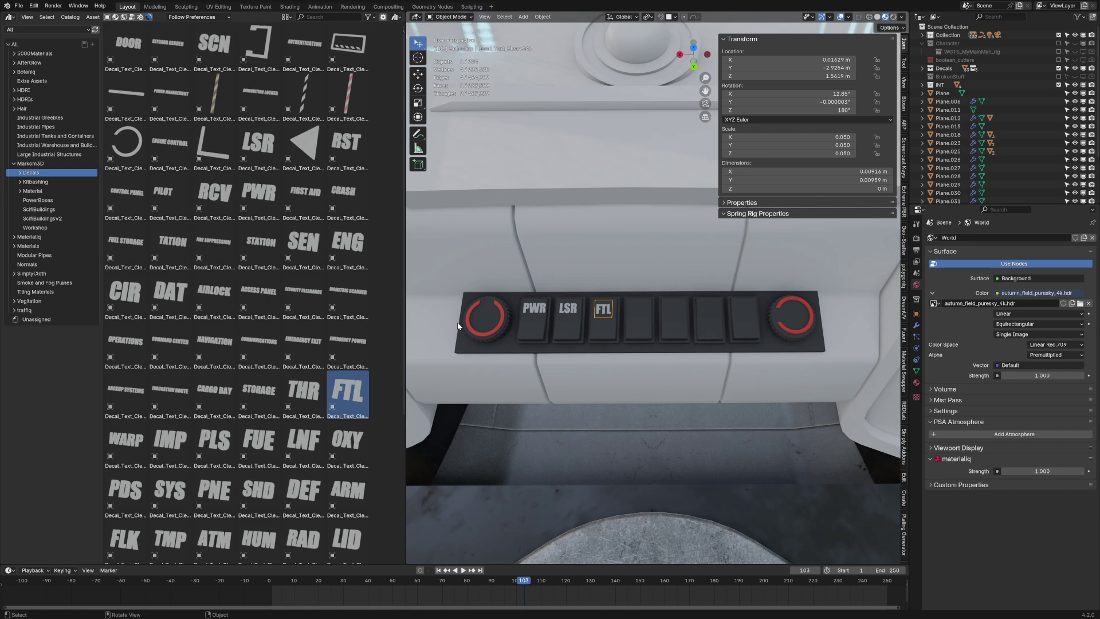
Set viewport shading to Rendered and select the joystick beside the pilot seat
scroll(458, 326, down, 3)
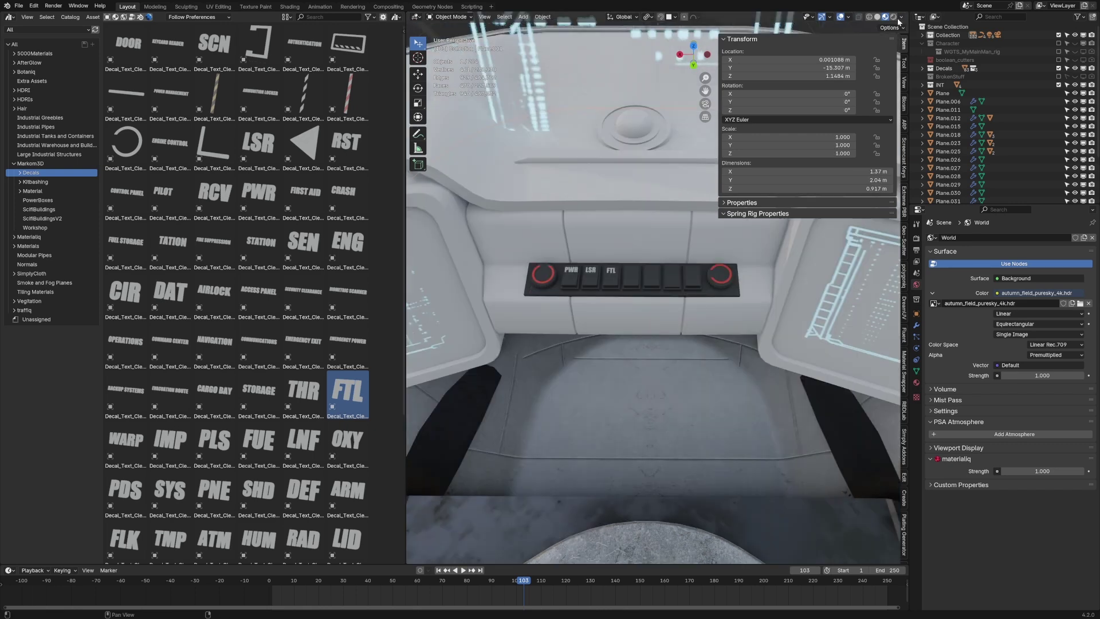
click(893, 17)
scroll(609, 396, down, 1)
click(608, 397)
mouse_move(609, 396)
middle_down()
mouse_move(621, 370)
mouse_move(618, 391)
mouse_move(643, 357)
mouse_move(680, 349)
mouse_move(669, 355)
middle_up()
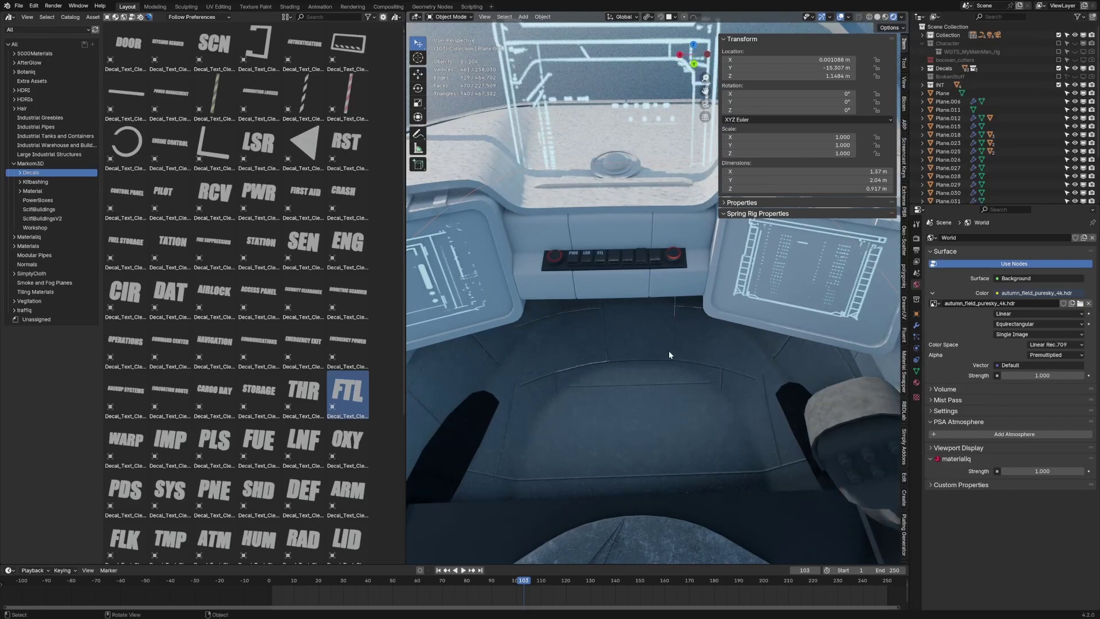
middle_drag(753, 472, 742, 278)
click(686, 324)
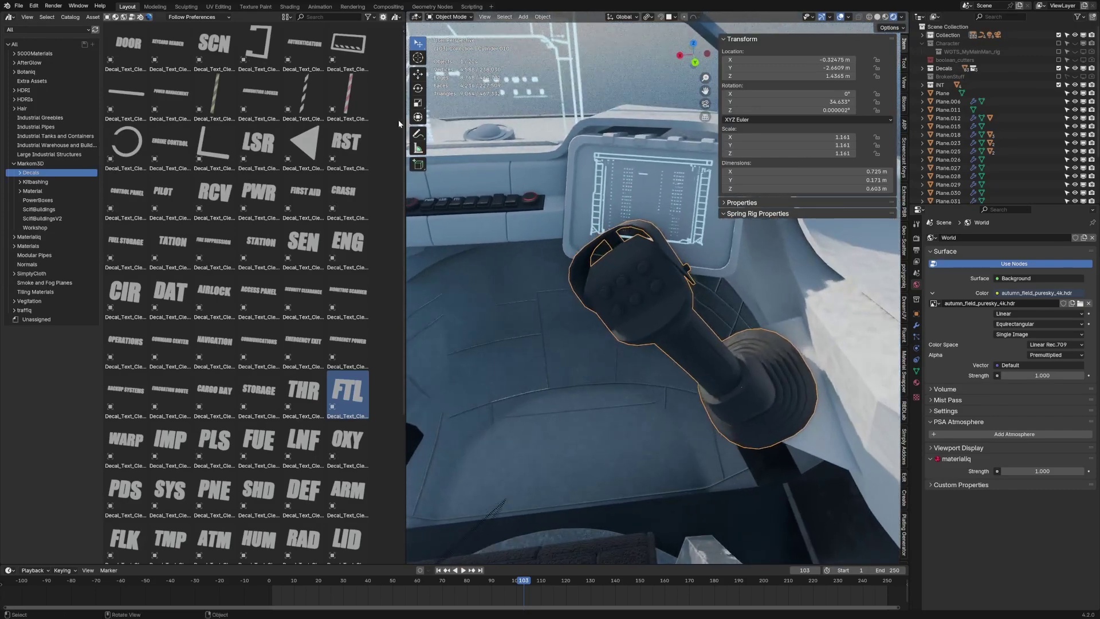
Add the striped frame decal to the joystick head, scale it to 0.071 and rotate it by -90 degrees
drag(348, 45, 635, 285)
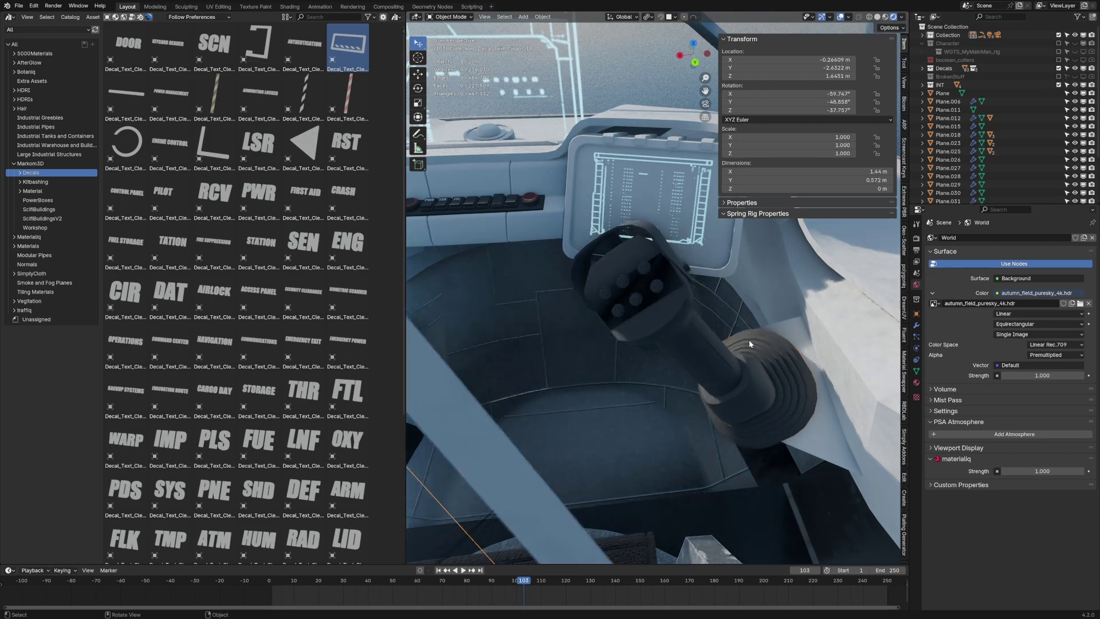
key(s)
click(700, 265)
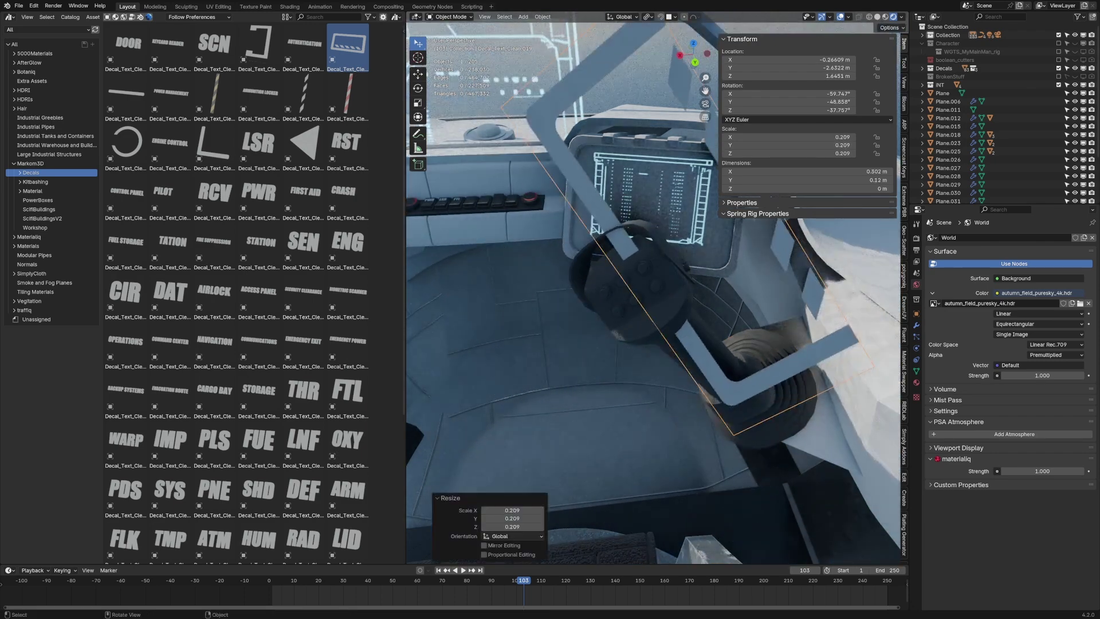
key(g)
click(747, 302)
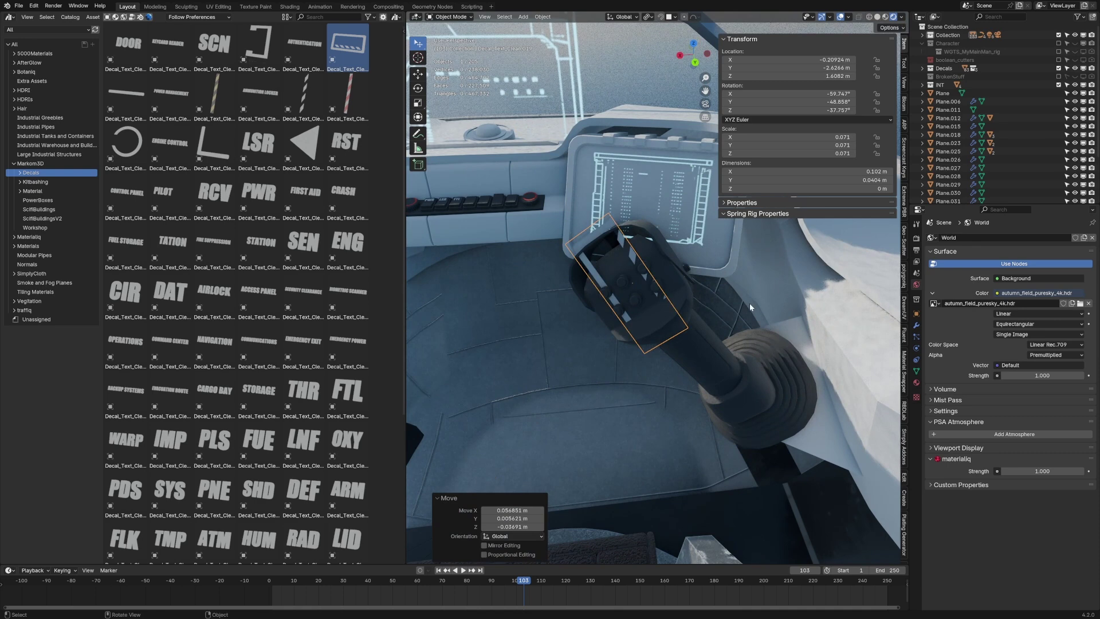
text(r90-)
key(Return)
Fit the frame decal around the joystick buttons, scaling it to 0.047 and sliding it along its local Y axis
shift+middle_drag(750, 305, 774, 331)
key(g)
click(770, 288)
scroll(783, 284, up, 4)
key(s)
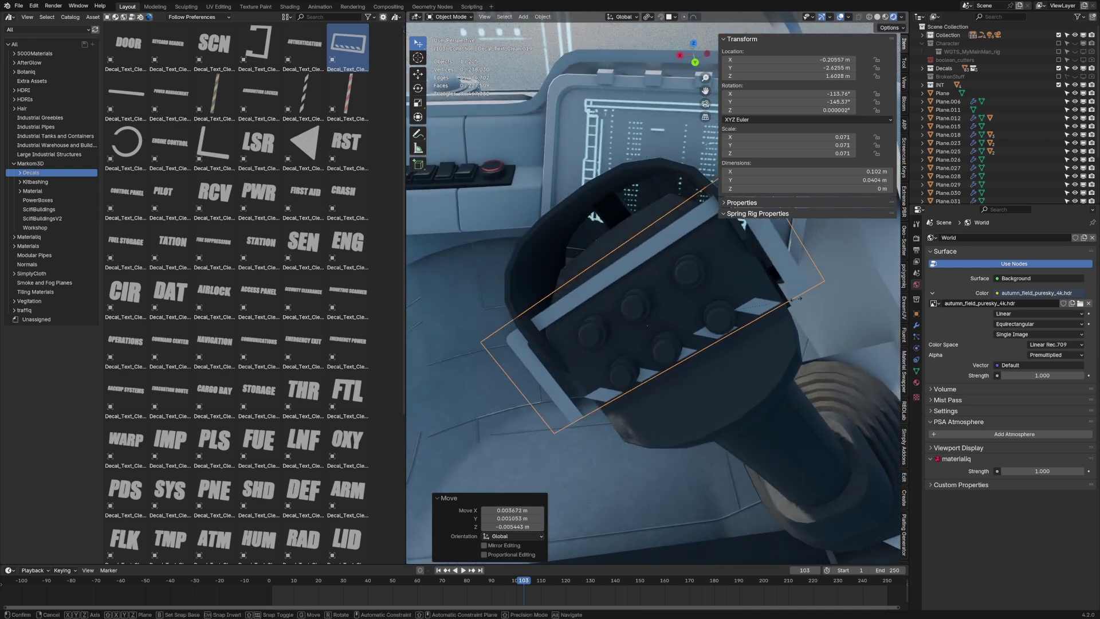
click(740, 326)
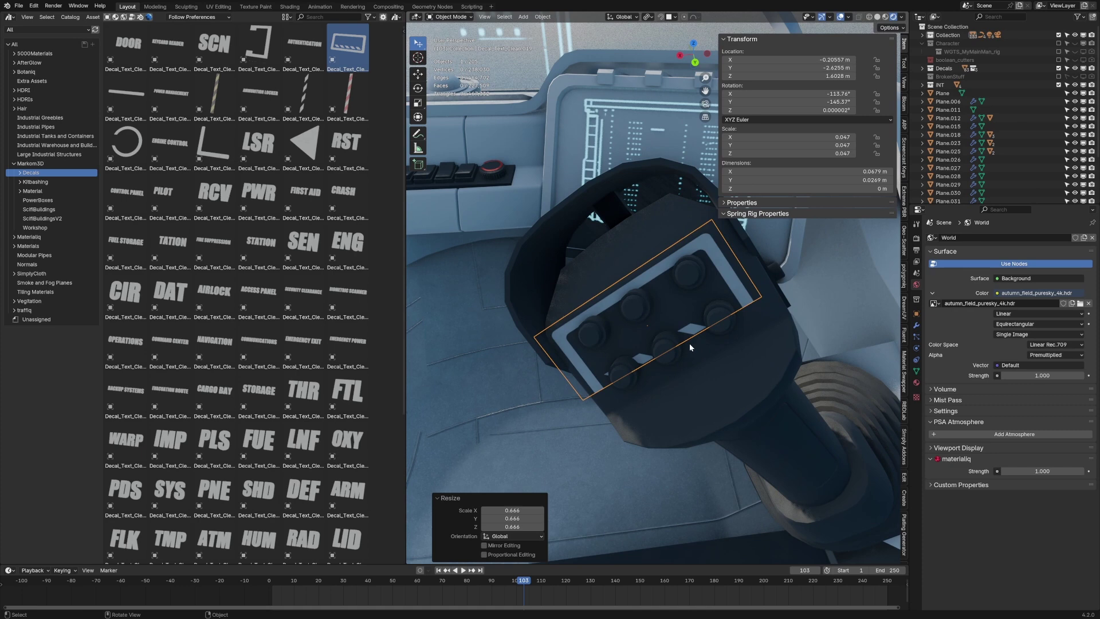
key(g)
key(y)
key(y)
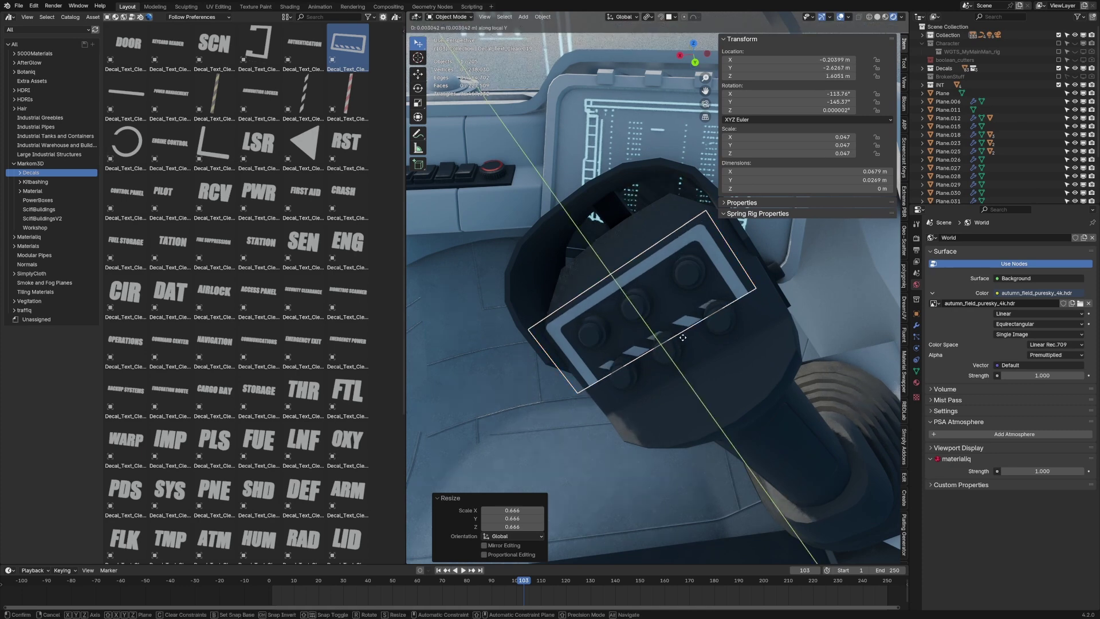
click(683, 338)
Cut a lengthwise edge loop through the frame decal and delete the faces carrying the diagonal stripes
key(Tab)
key(ctrl+r)
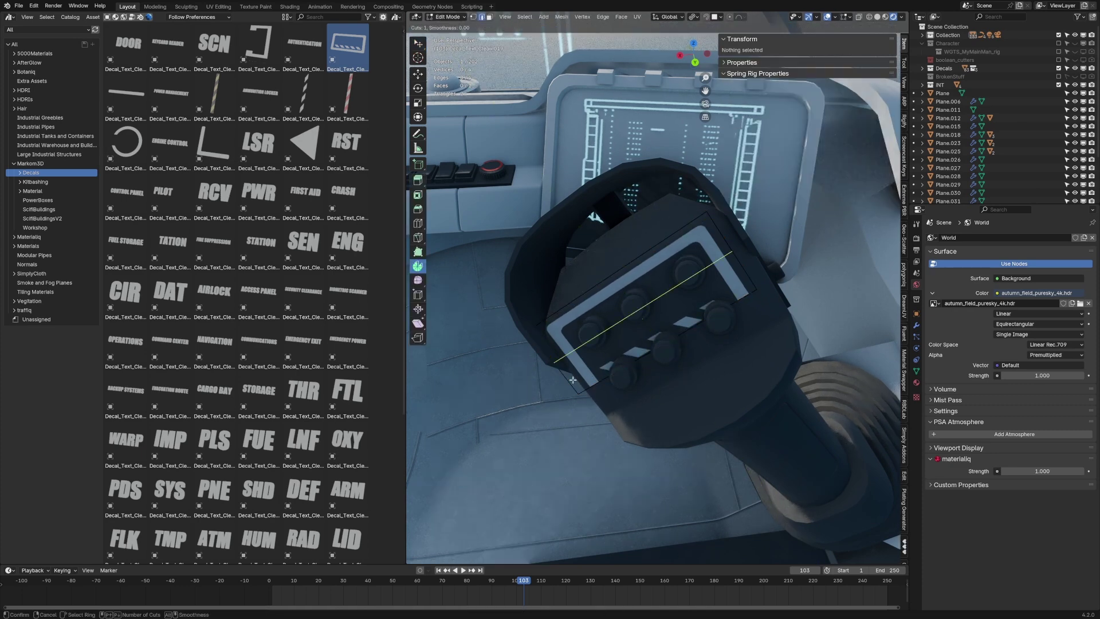
click(573, 379)
click(668, 328)
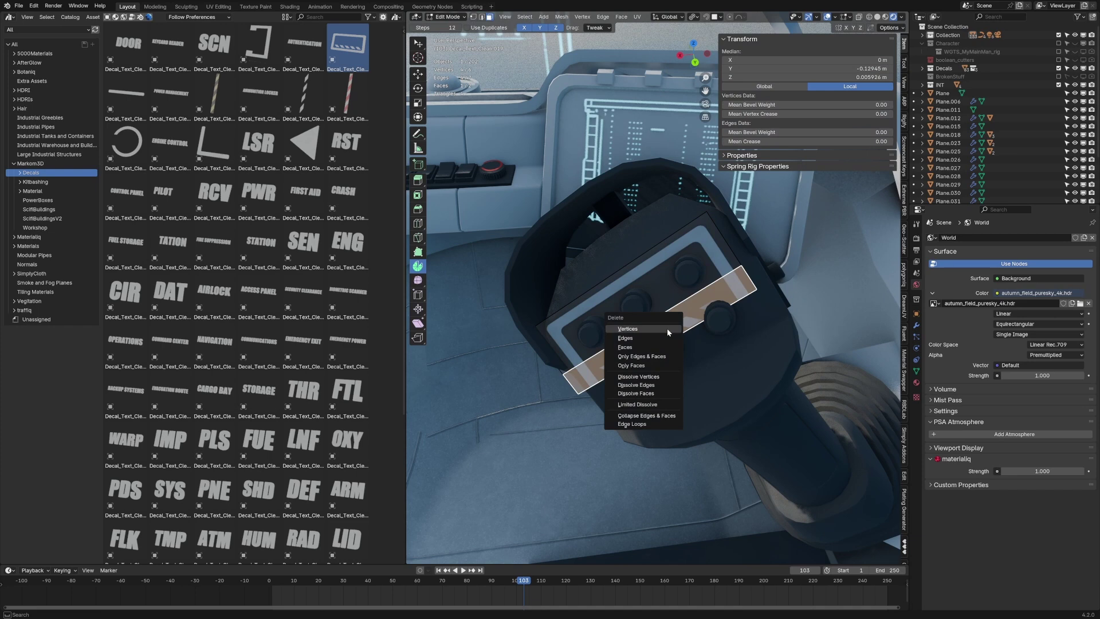
click(662, 348)
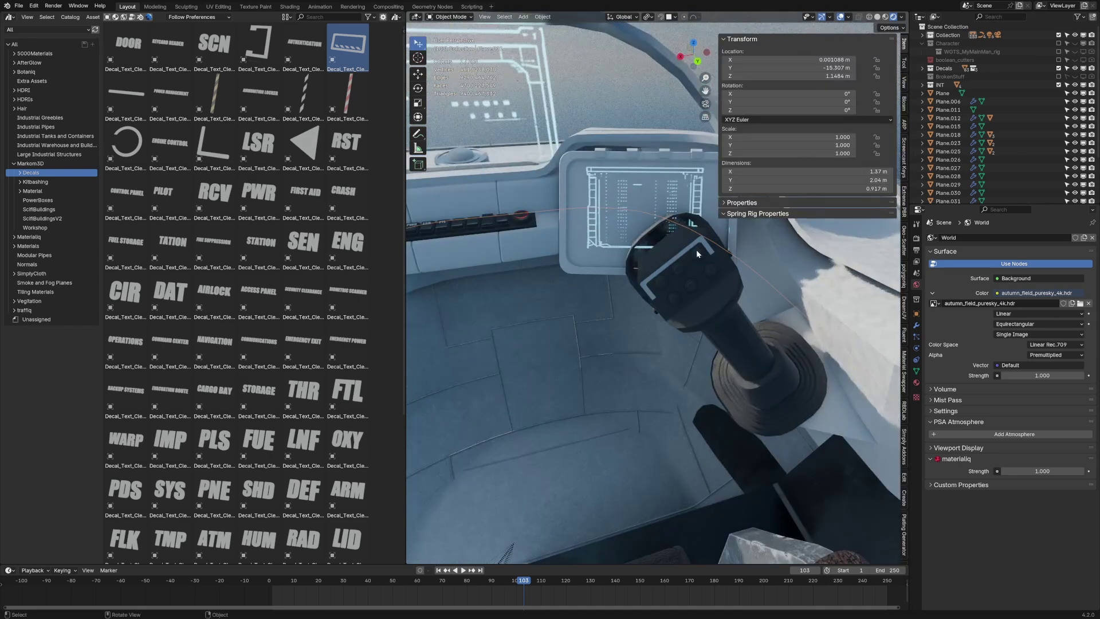
Scale the frame decal by 0.904 along its local X axis and shift it about 0.0026 m along that axis
click(699, 243)
key(s)
key(x)
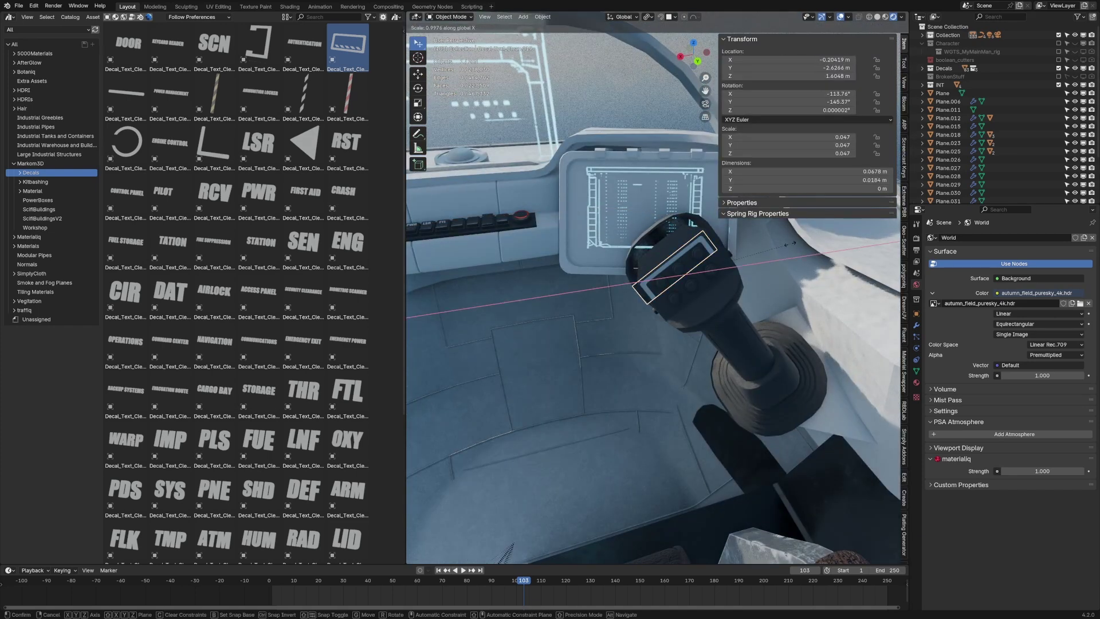
key(x)
click(781, 251)
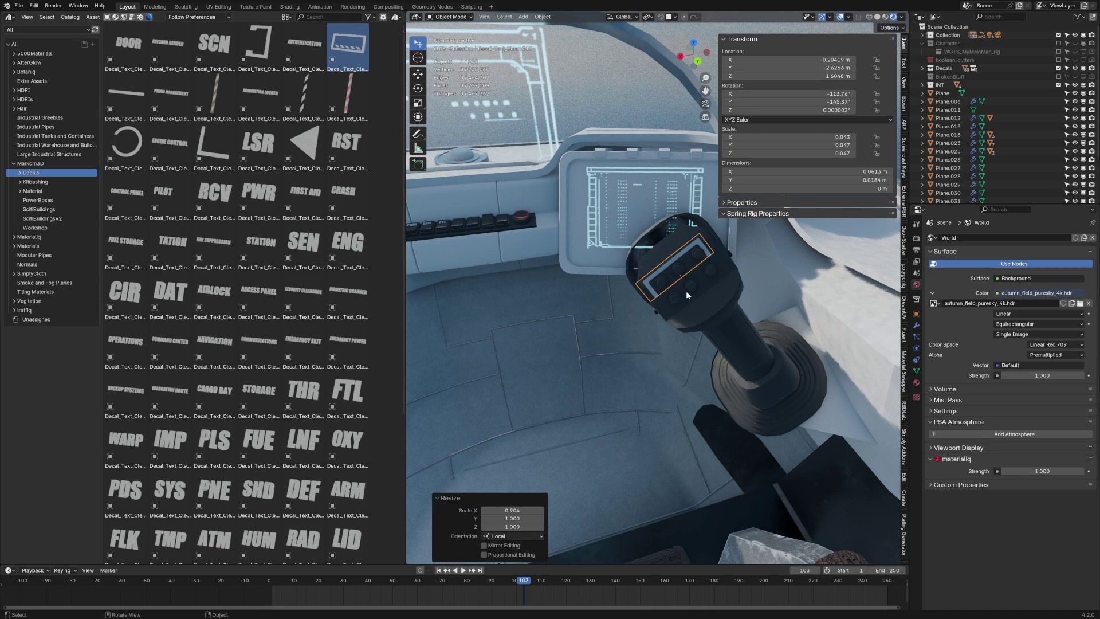
key(g)
key(x)
key(x)
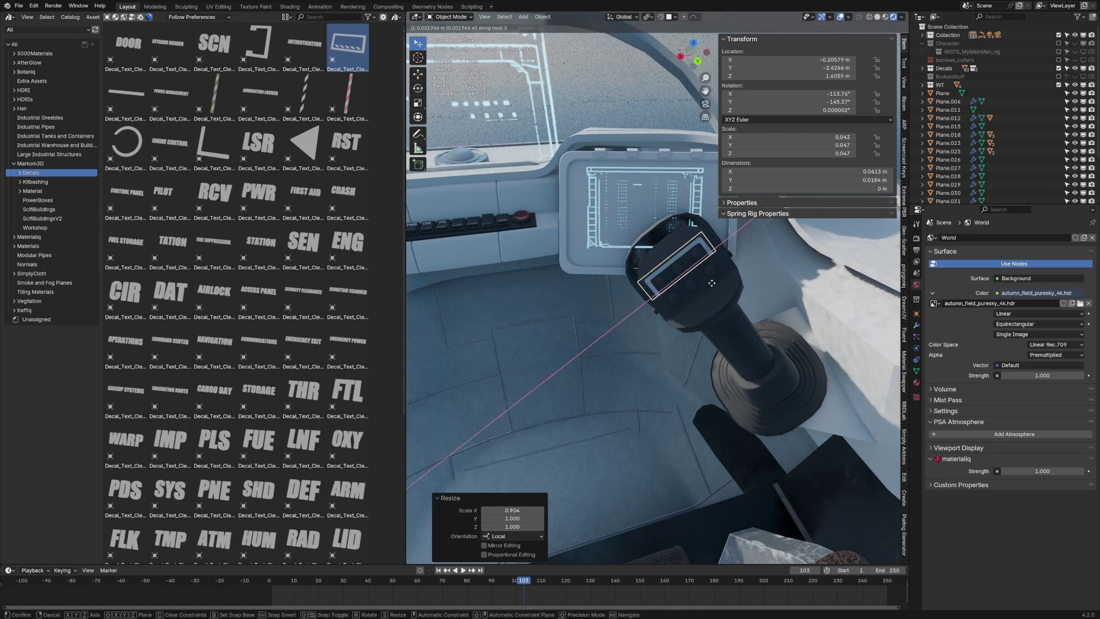
click(721, 281)
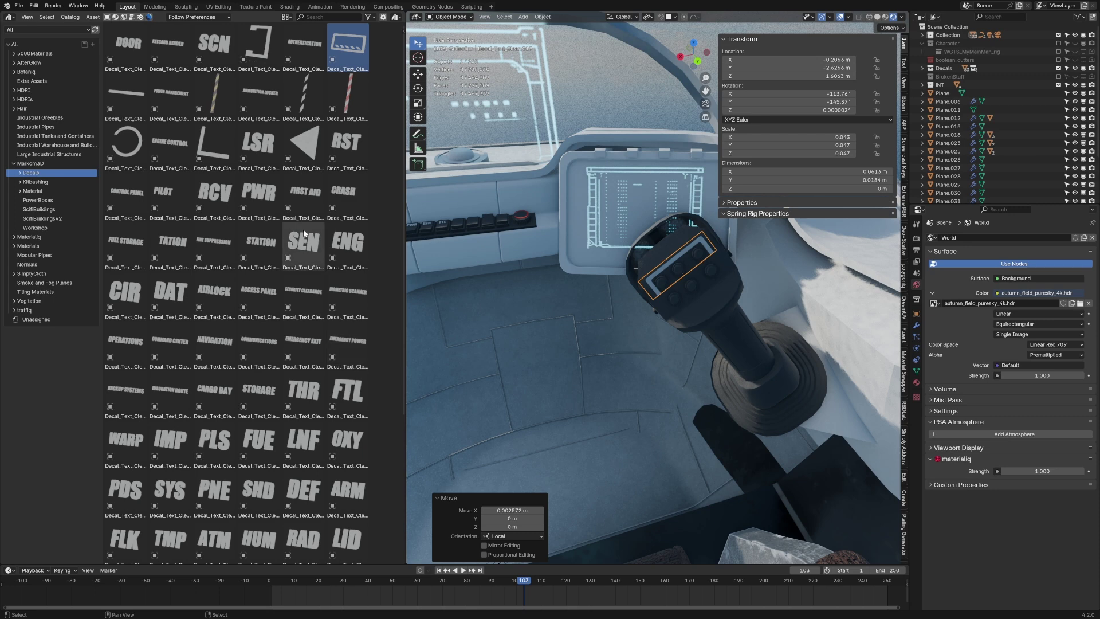
Add the SEN text decal below the joystick buttons, scale it to 0.118 and adjust its position along local X
drag(303, 233, 709, 305)
key(s)
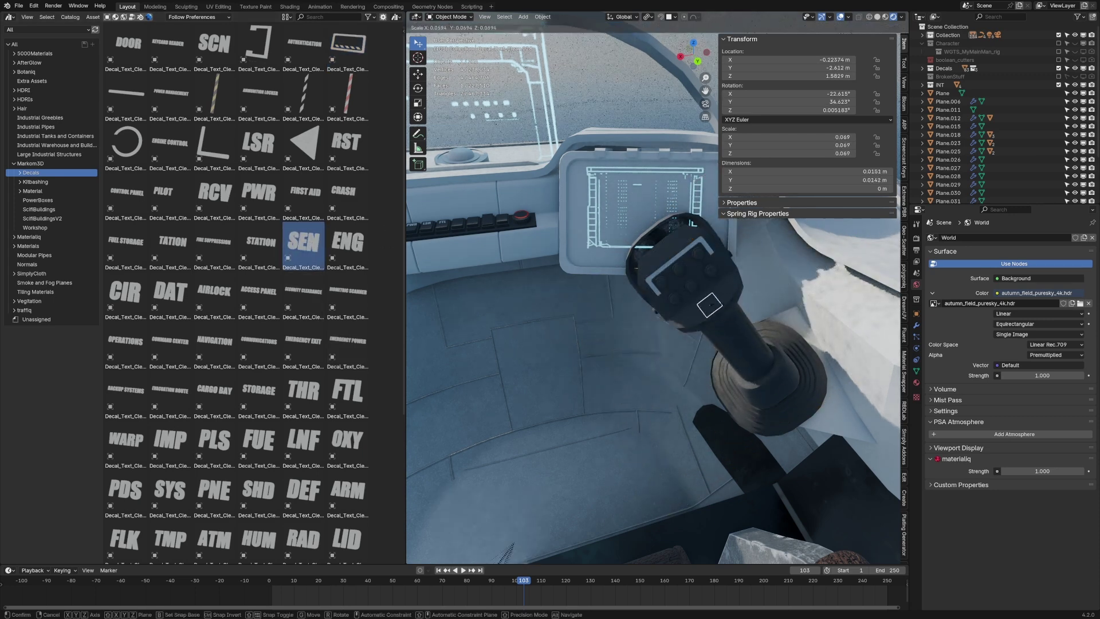
click(710, 303)
key(g)
click(710, 305)
key(s)
click(776, 314)
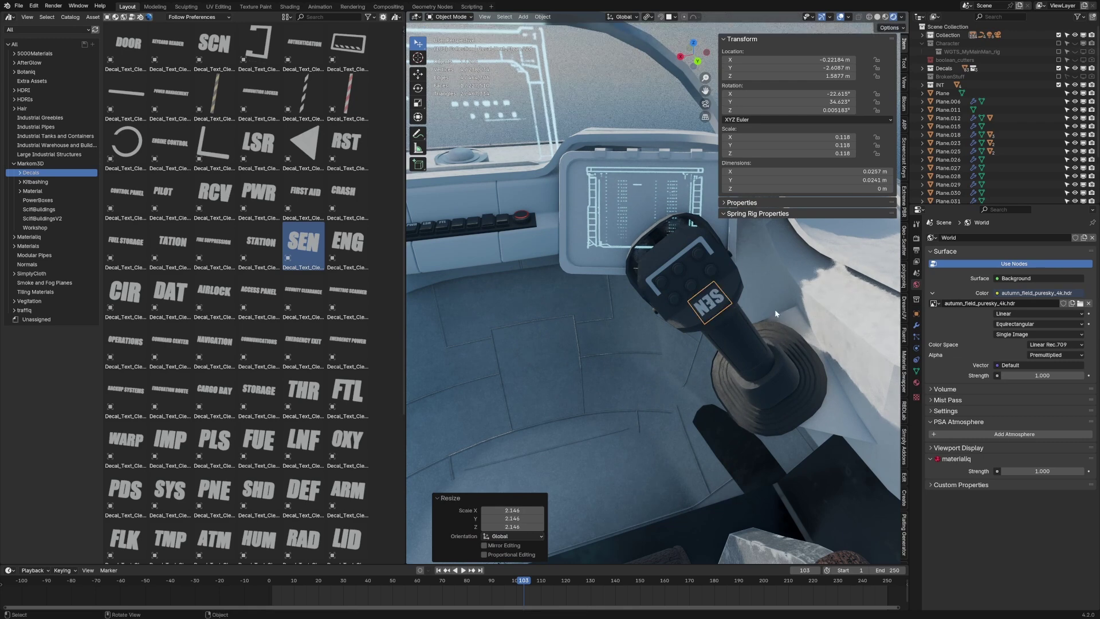
key(g)
key(x)
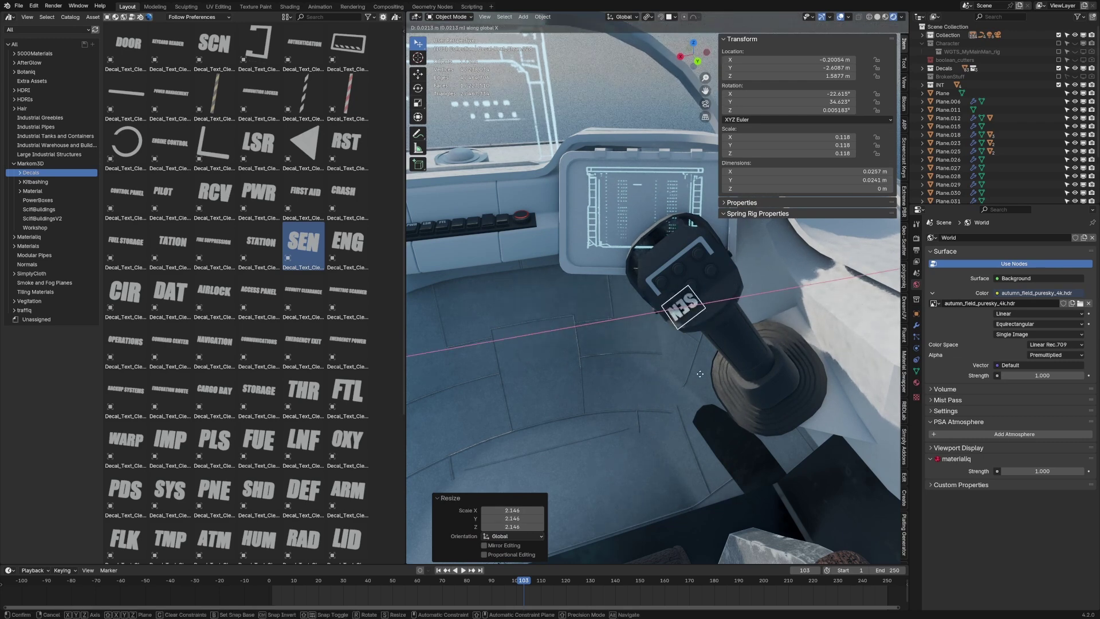
key(x)
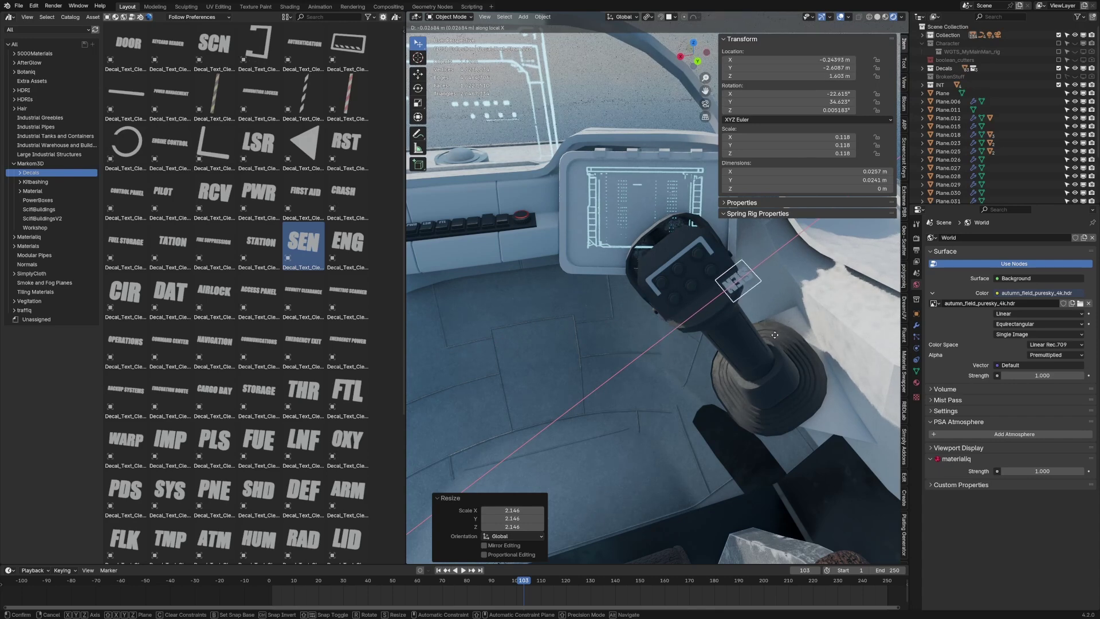
click(766, 373)
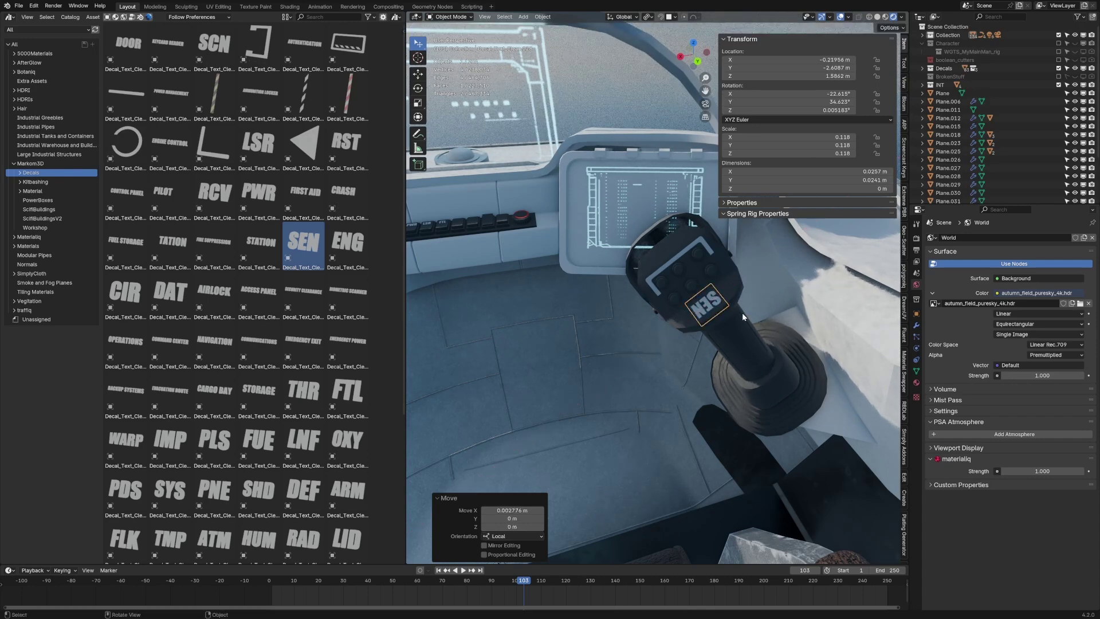
Rotate the SEN decal 180 degrees about its local Z axis, scale it to 0.062 and nudge it into place
key(r)
key(z)
key(z)
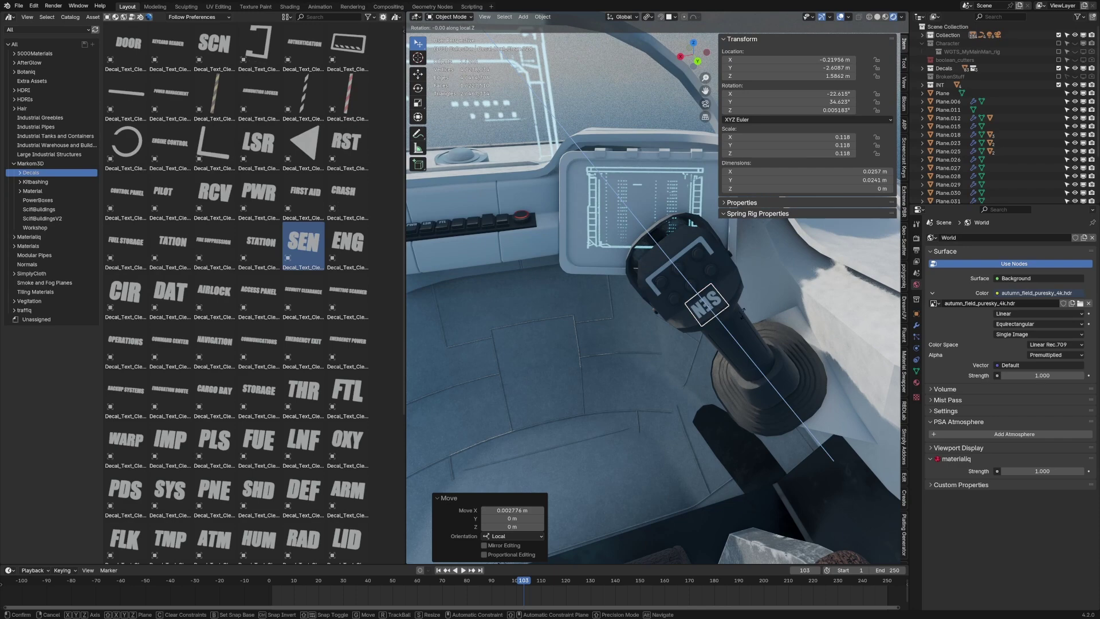
key(Return)
key(s)
click(716, 306)
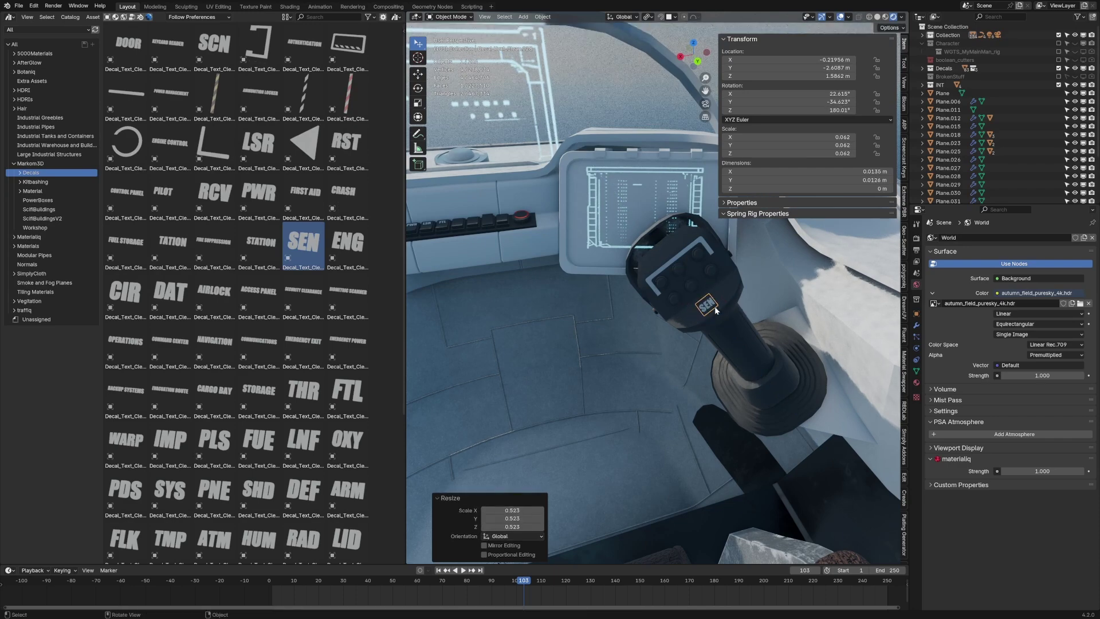
key(g)
click(707, 304)
Duplicate the red ring decal in place on the right knob of the switch panel
scroll(708, 312, down, 4)
shift+middle_drag(709, 338, 721, 334)
shift+middle_drag(641, 338, 646, 376)
scroll(624, 354, up, 5)
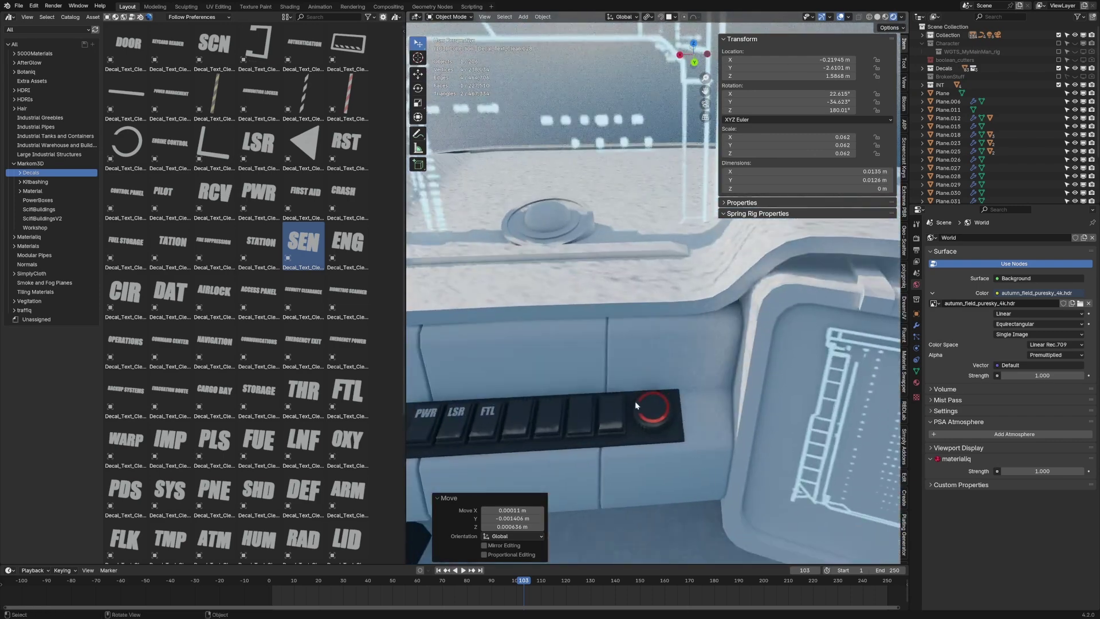
click(661, 419)
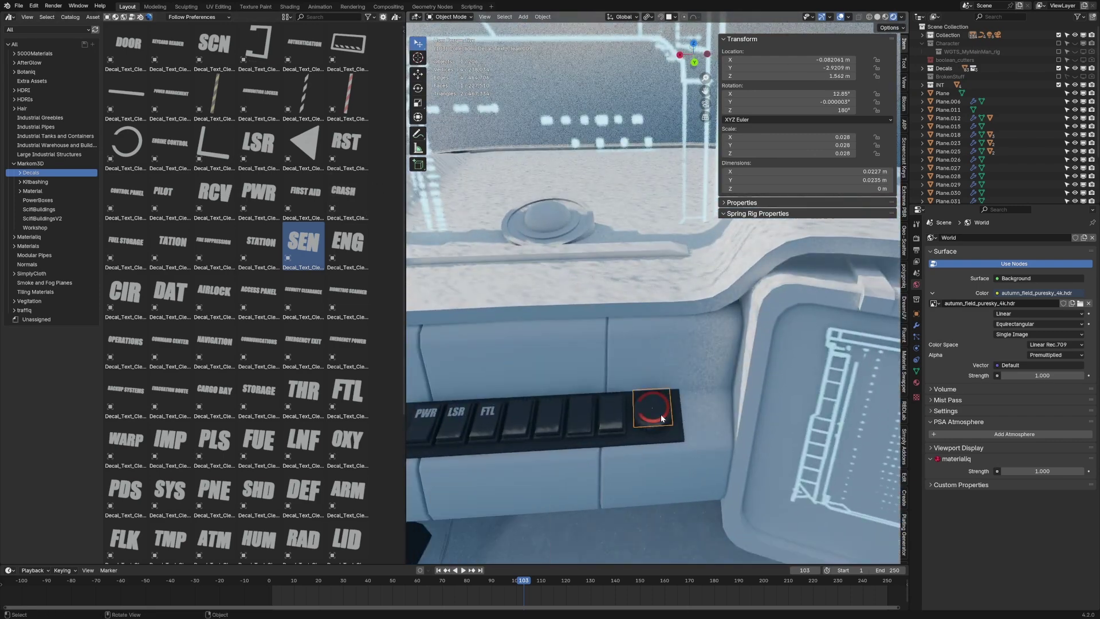
key(shift+d)
right_click(660, 427)
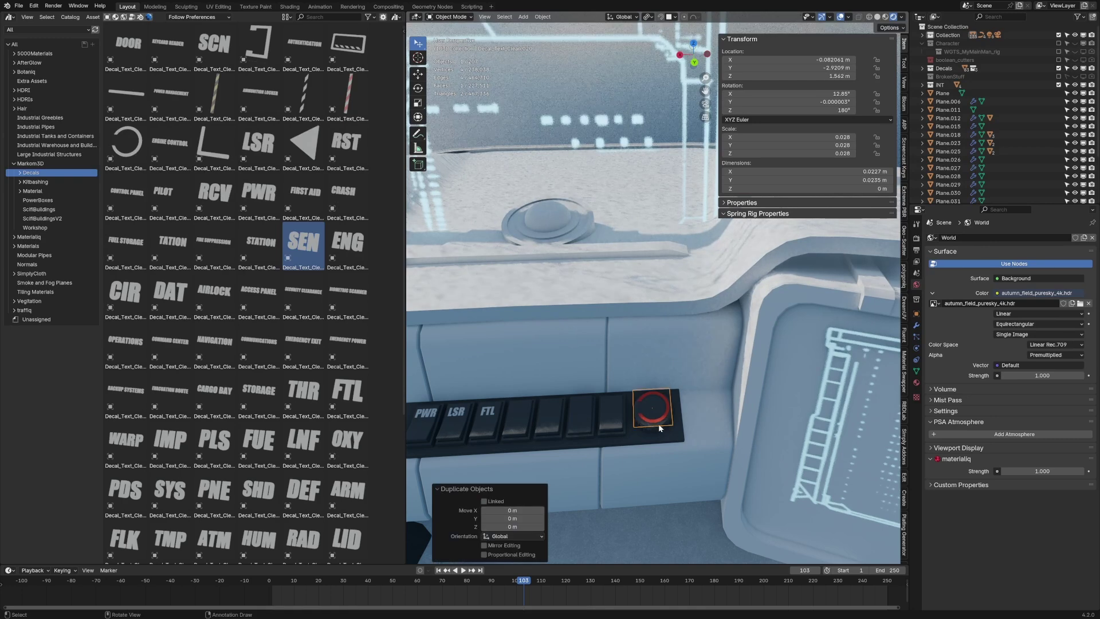
Position the duplicated ring around the switch panel's right knob, enlarging it to a scale of 0.045 and shifting it along its local Y axis
key(g)
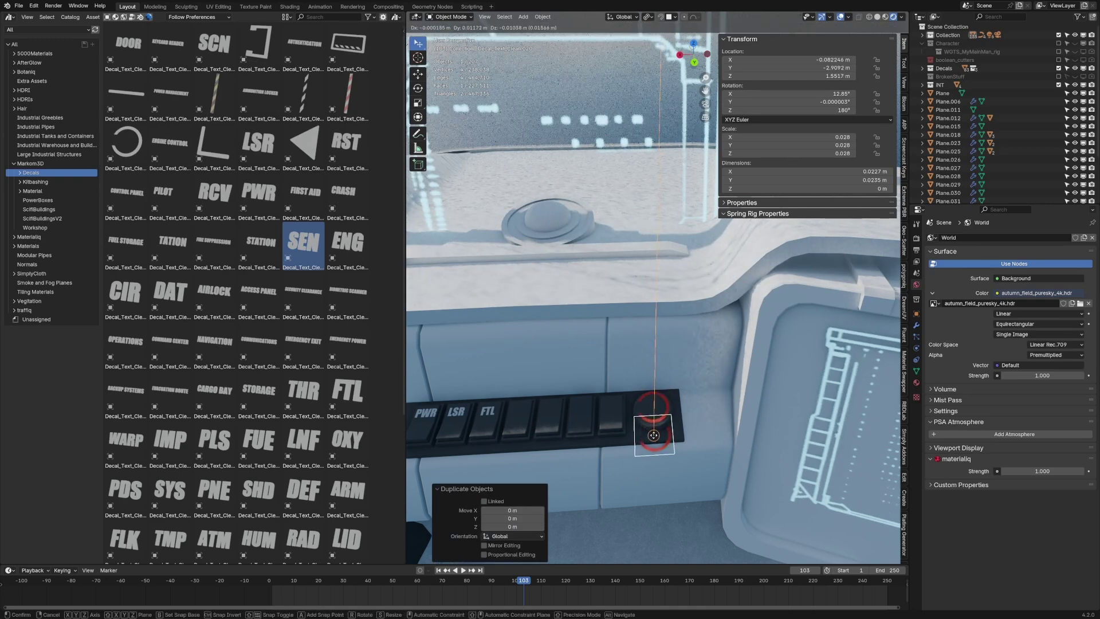
click(653, 435)
key(s)
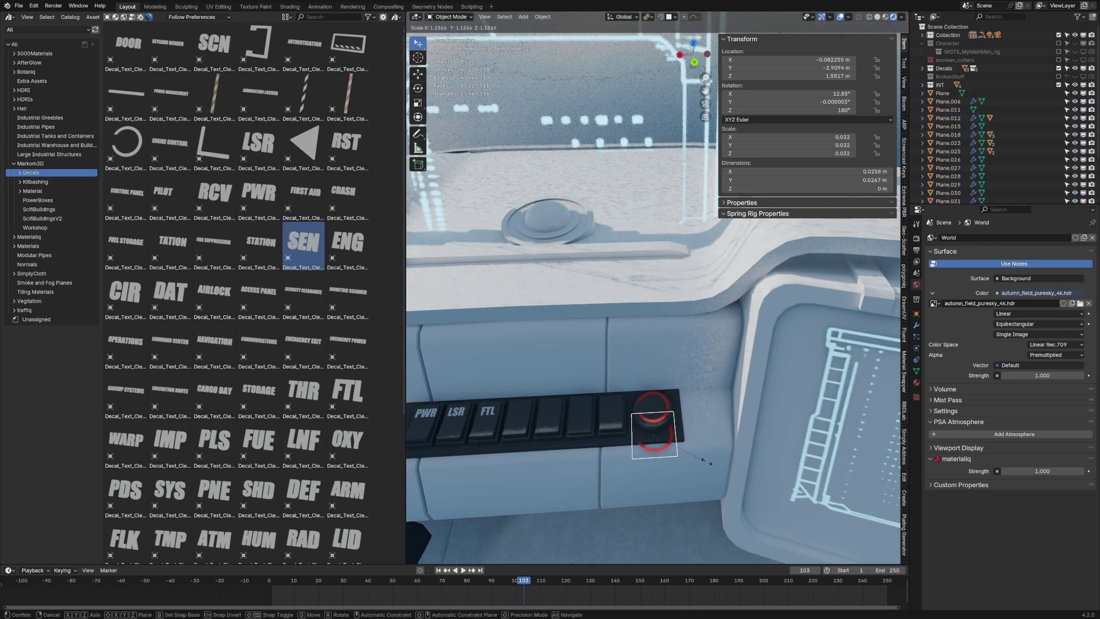
click(723, 469)
key(g)
key(y)
key(y)
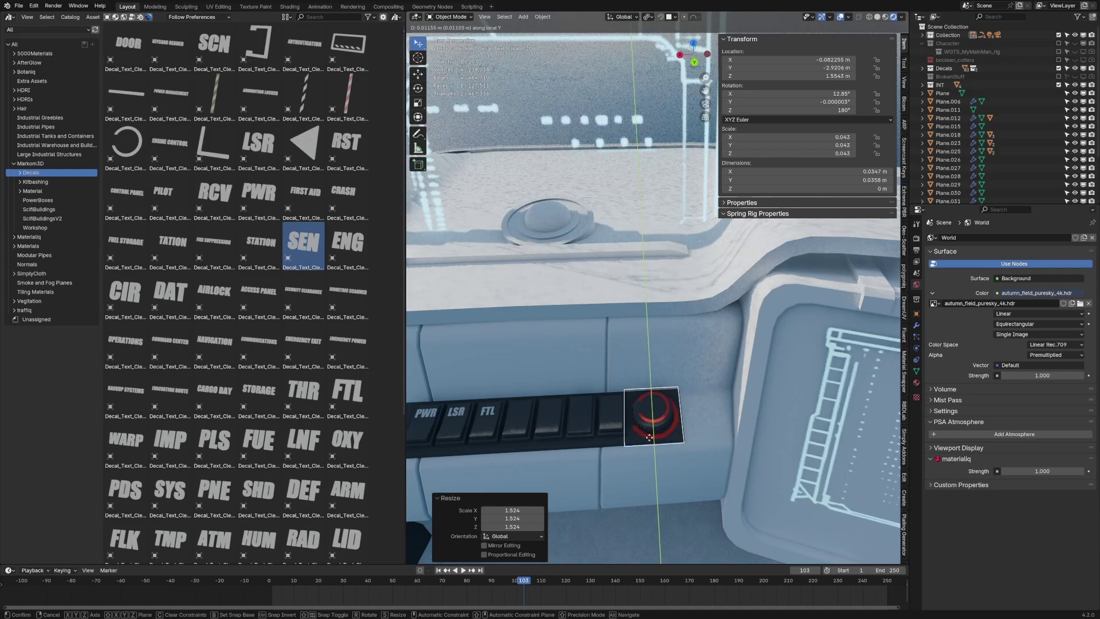
click(650, 437)
key(s)
click(695, 441)
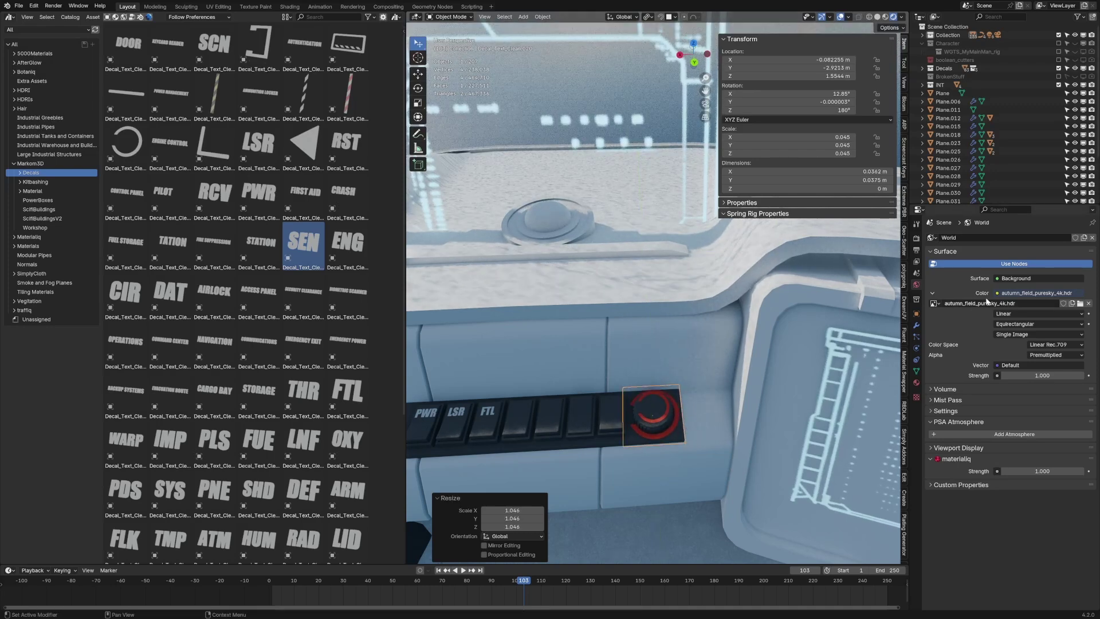
Assign the Decal_Text_Clean material to the outer ring decal around the right knob
click(916, 382)
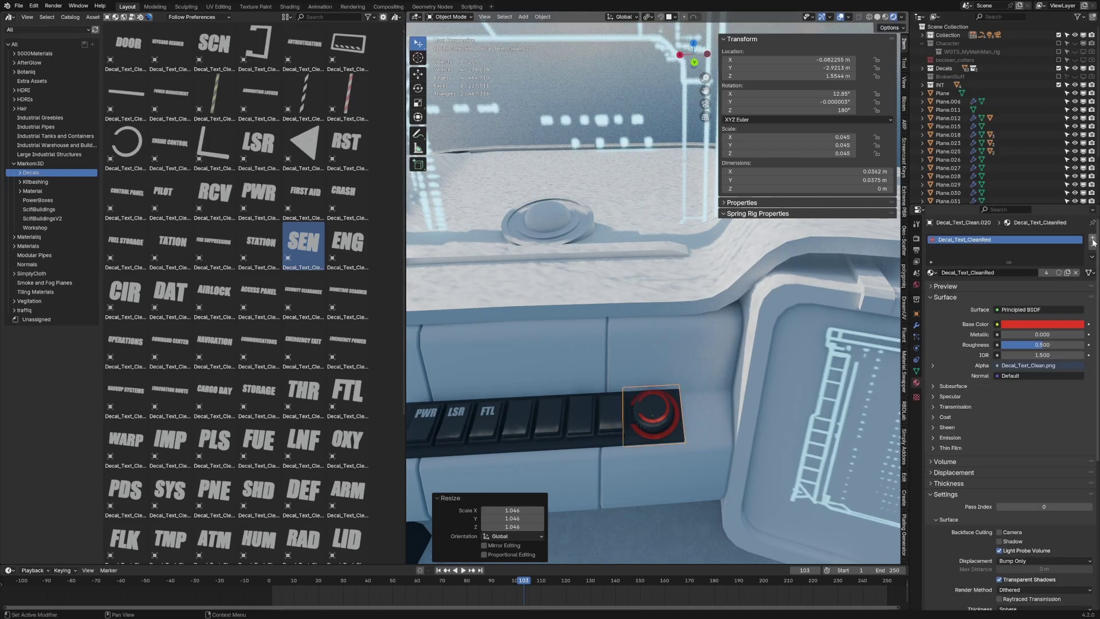
click(933, 273)
click(963, 326)
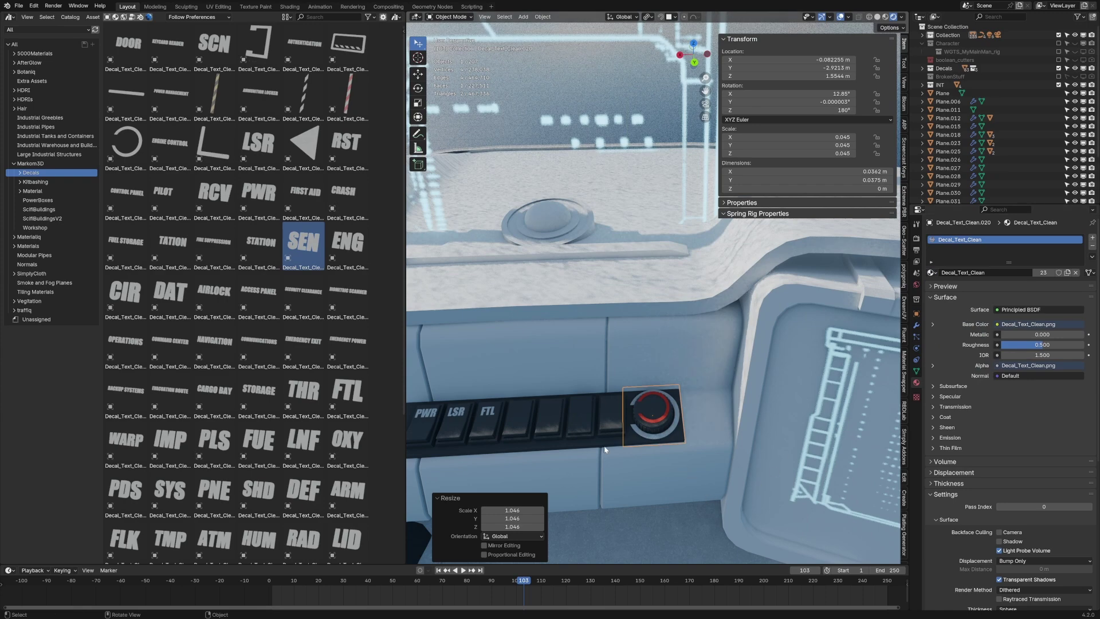
middle_drag(636, 397, 662, 382)
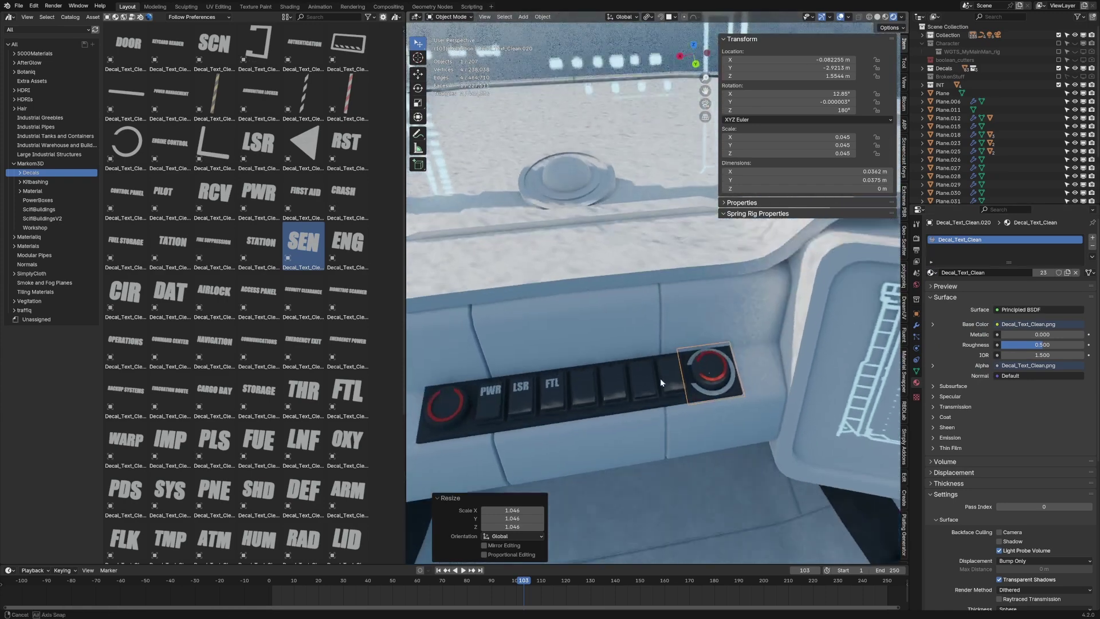
Add the triangle decal to the lower wall control panel at a scale of 0.053 and rotate it 90 degrees about its local Z axis
scroll(658, 386, down, 6)
shift+middle_drag(548, 287, 596, 151)
click(595, 147)
key(KP_Decimal)
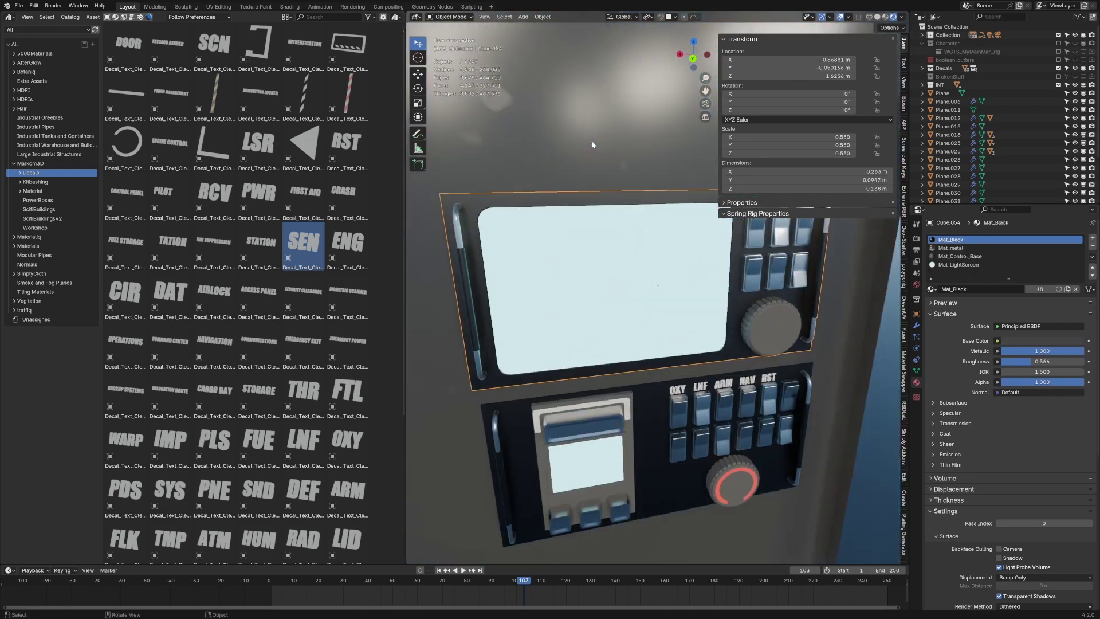
shift+middle_drag(696, 472, 581, 343)
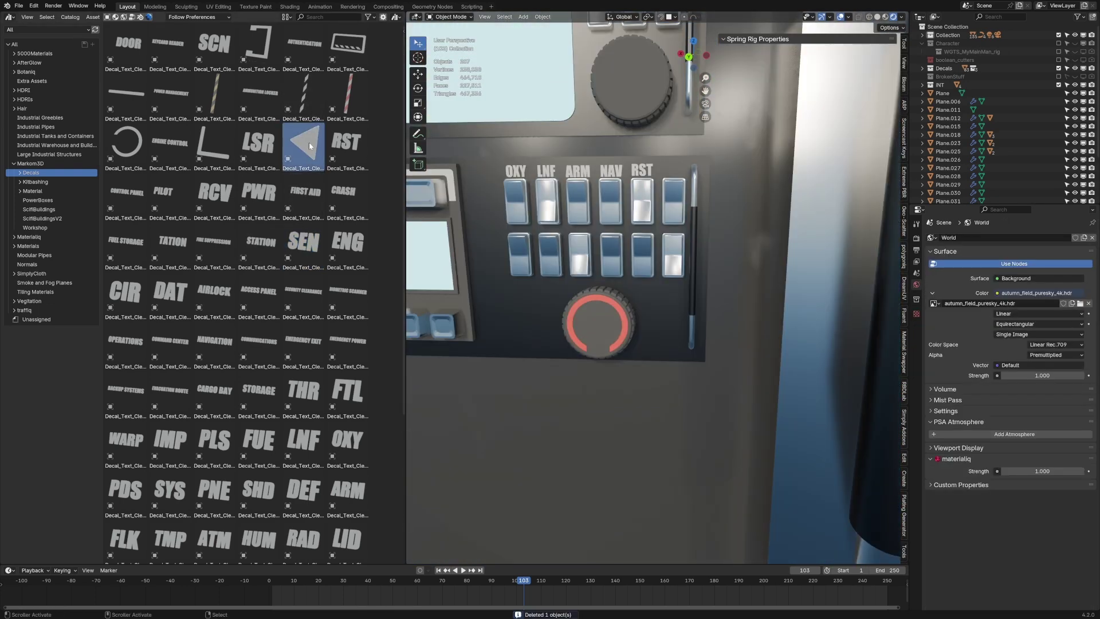
drag(309, 145, 487, 258)
key(r)
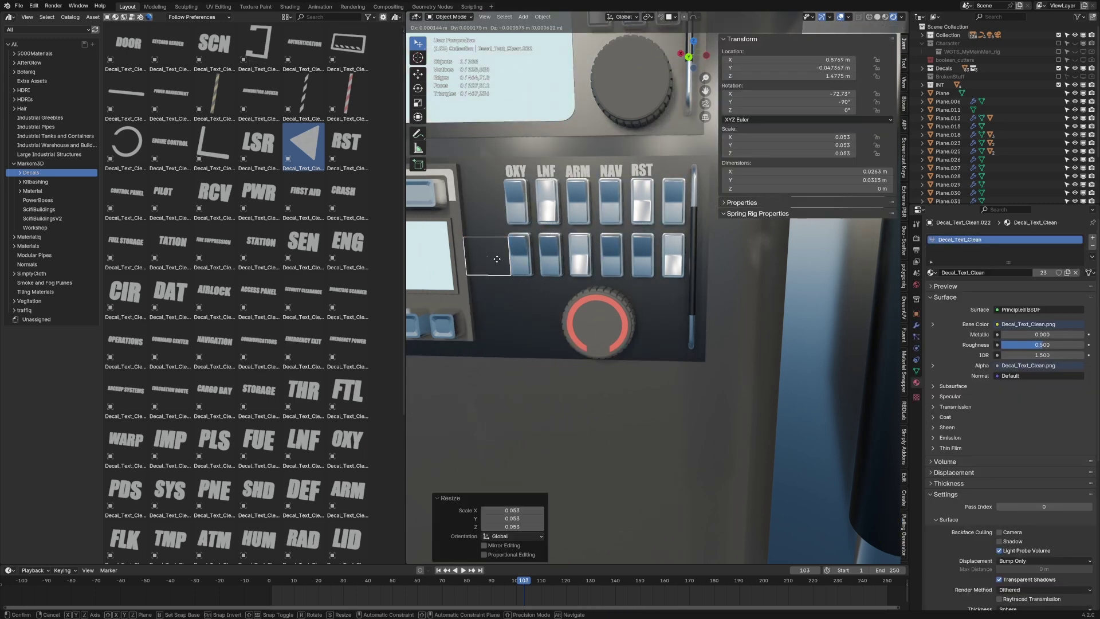
key(z)
key(z)
key(9)
key(0)
key(Return)
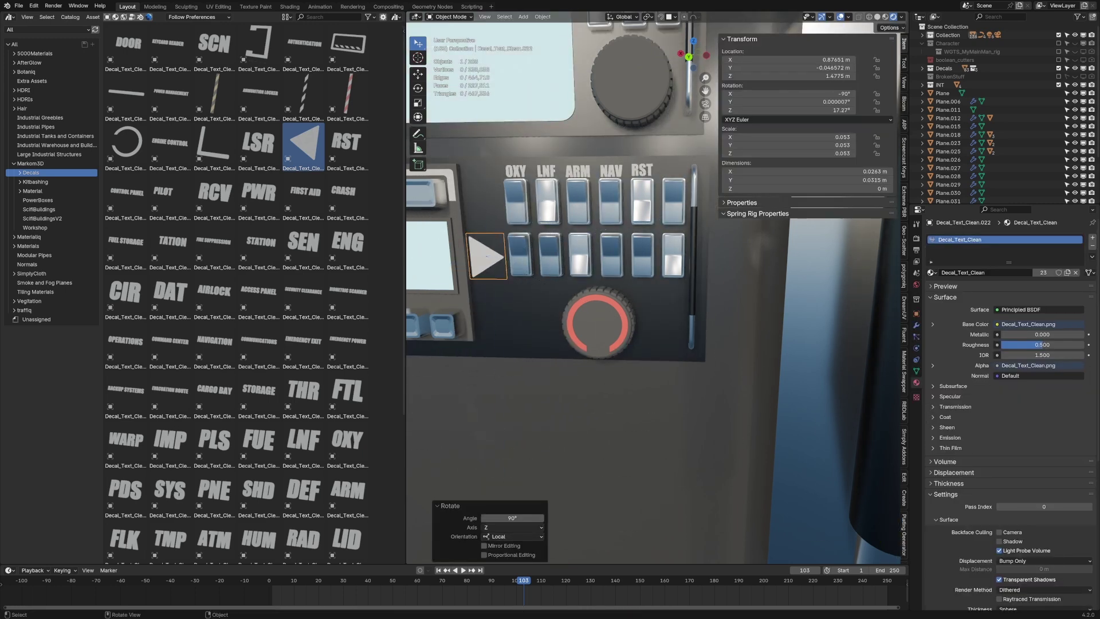
Shrink the triangle decal to 0.021, place it below the lower row's first switch and rotate it another 90 degrees about local Z
key(s)
click(488, 258)
key(g)
click(517, 290)
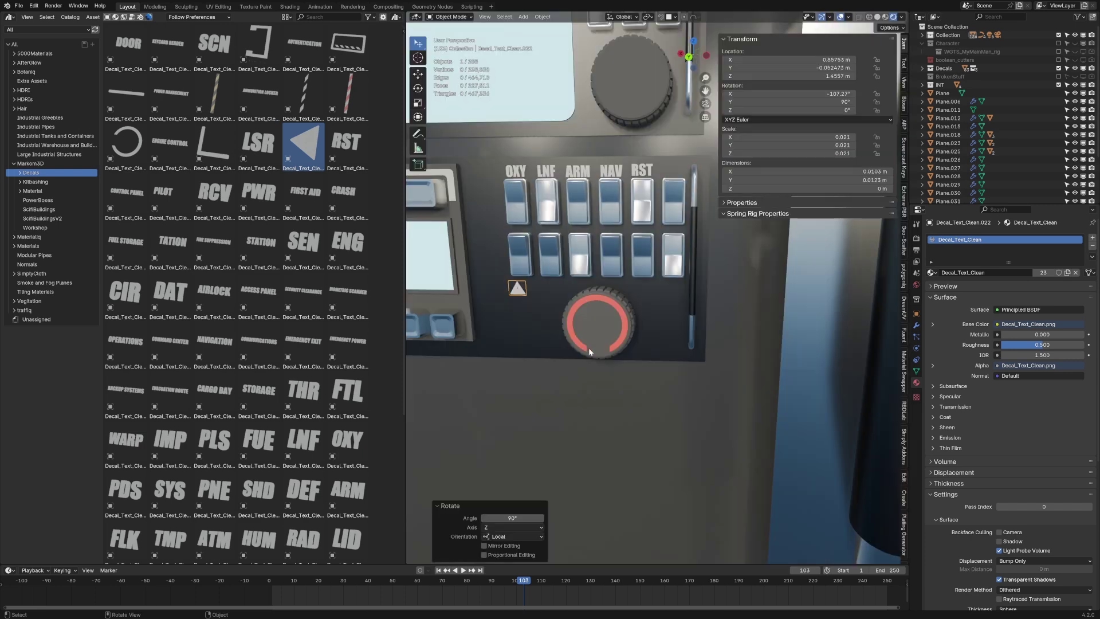
key(r)
key(z)
key(z)
key(9)
key(0)
key(Return)
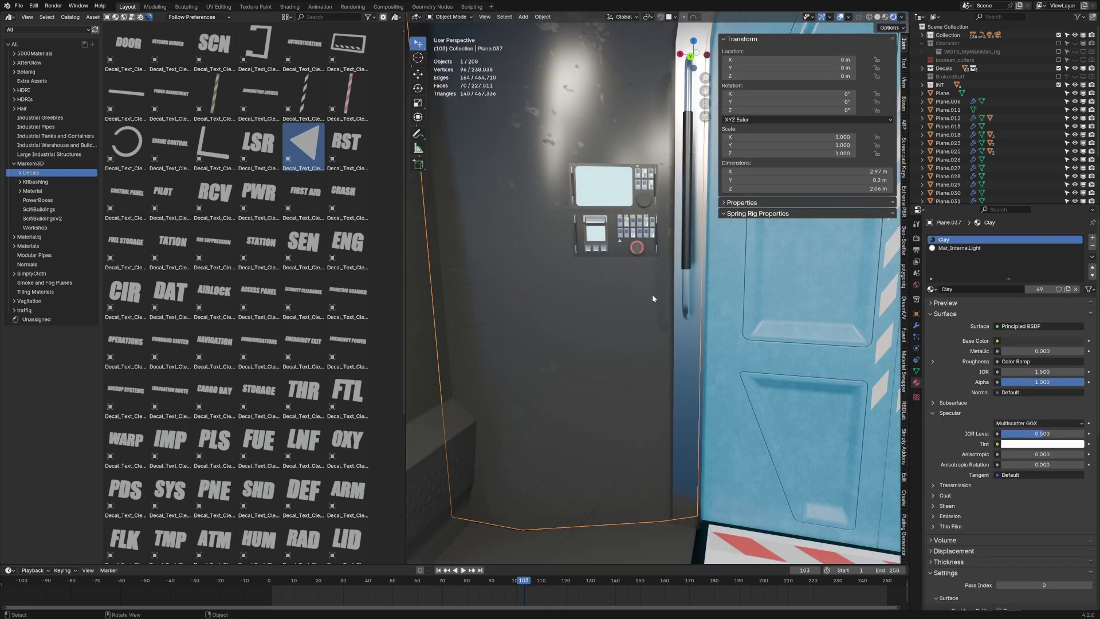
Try the L-shaped corner decal at the lower-left corner of the blue cargo wall panel, scaled to 0.232
middle_drag(672, 406, 505, 219)
click(523, 199)
key(KP_Decimal)
scroll(696, 253, up, 5)
click(505, 220)
scroll(547, 197, up, 3)
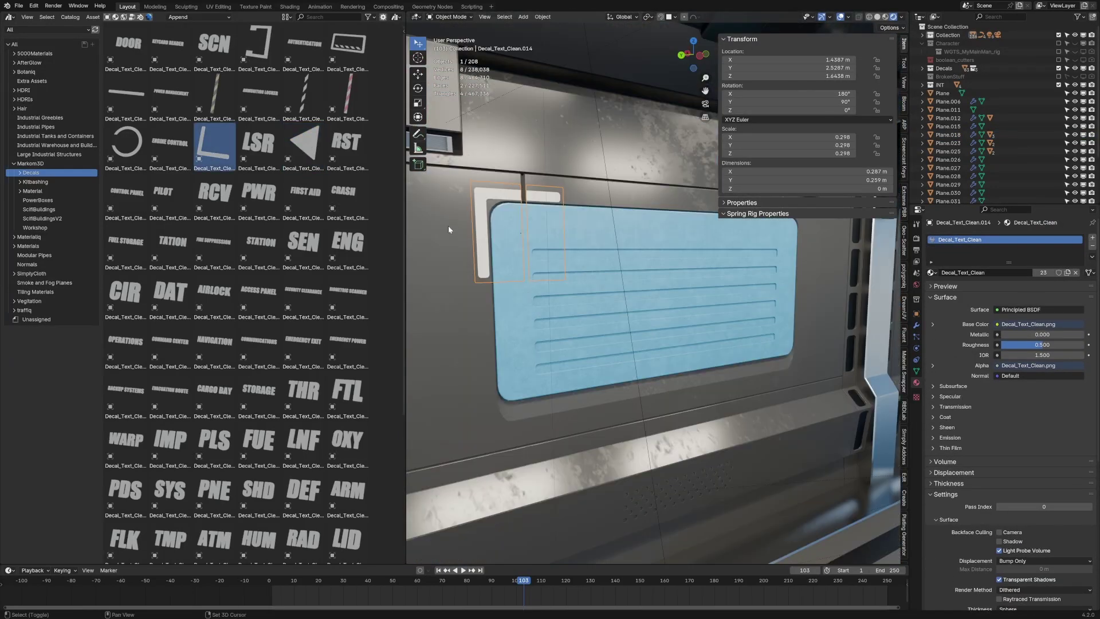
shift+middle_drag(448, 230, 449, 135)
drag(207, 153, 493, 332)
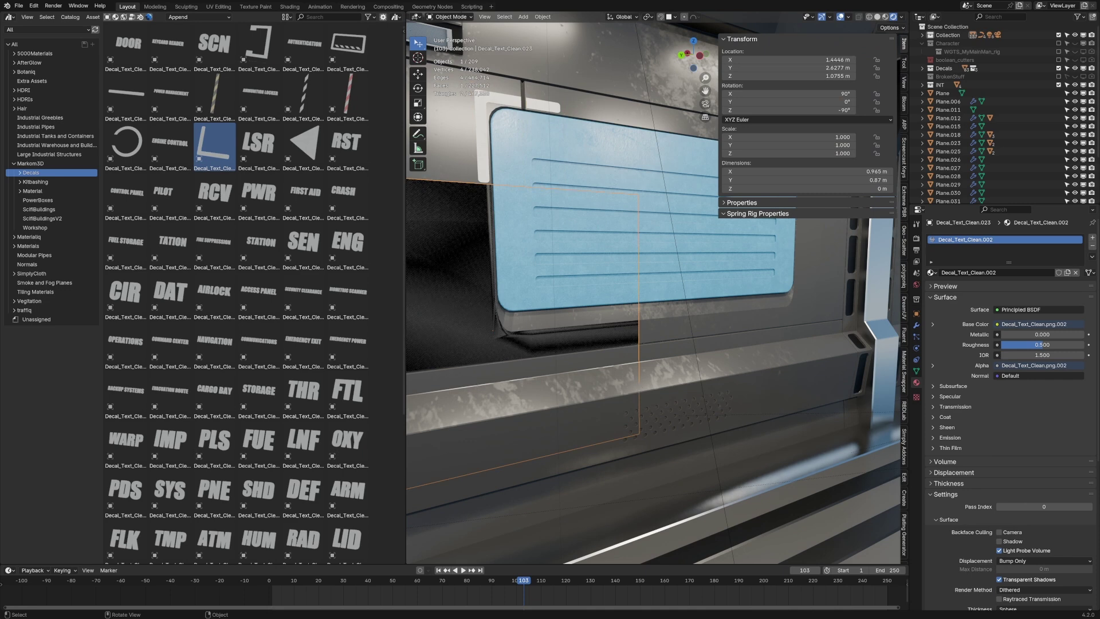
key(s)
click(498, 329)
key(g)
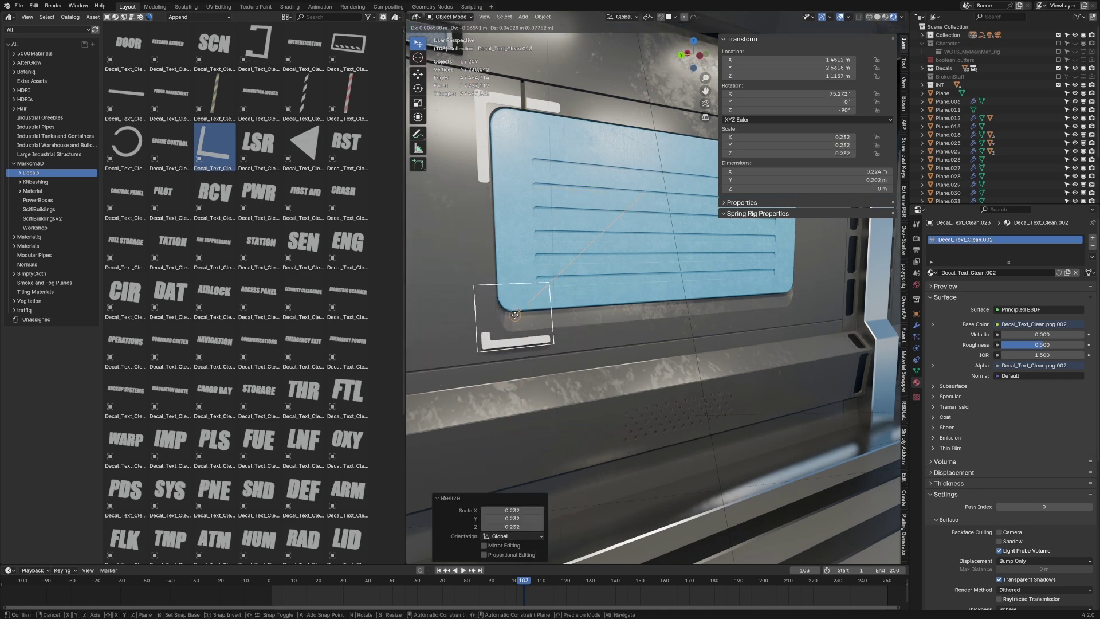
click(510, 338)
Enlarge the corner decal to a scale of 0.439, reposition it around the blue panel's corner and delete it
key(s)
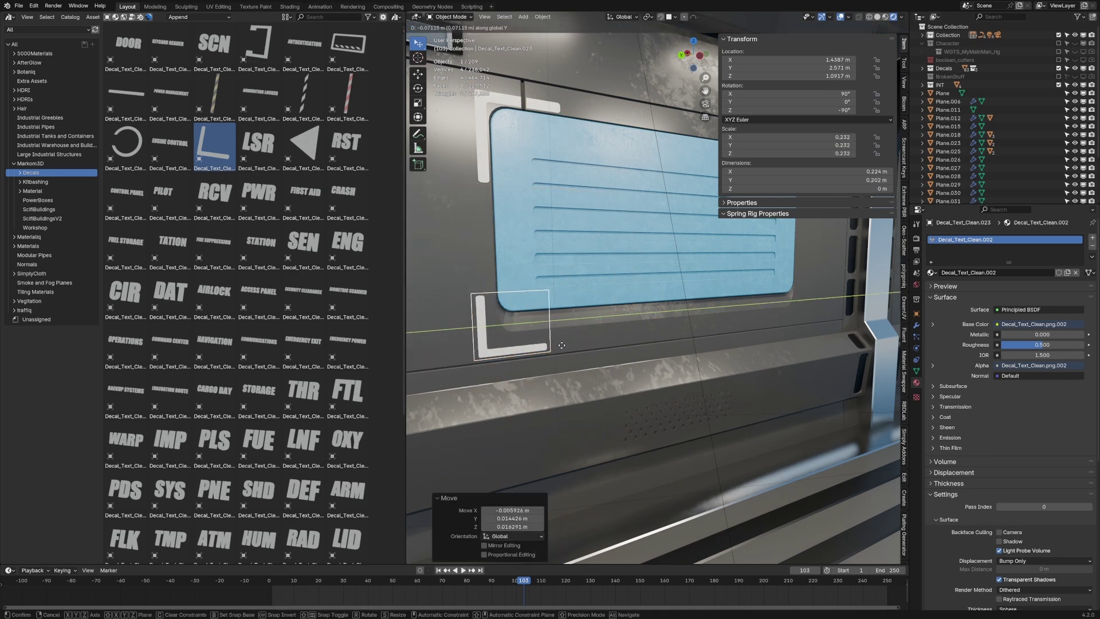
click(641, 350)
key(g)
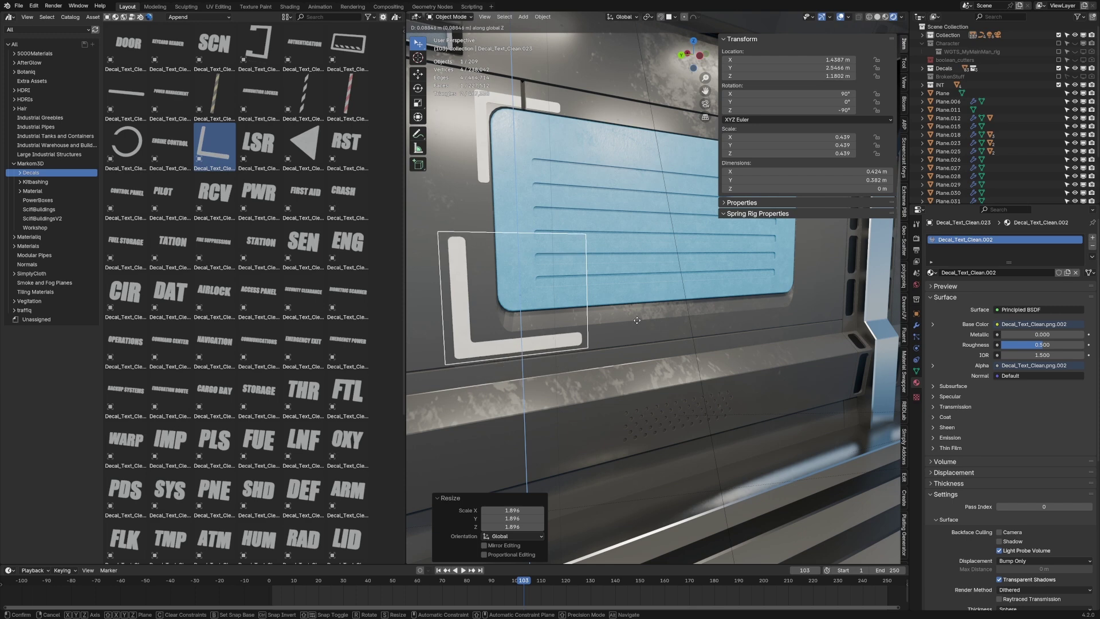
click(641, 333)
scroll(641, 332, down, 5)
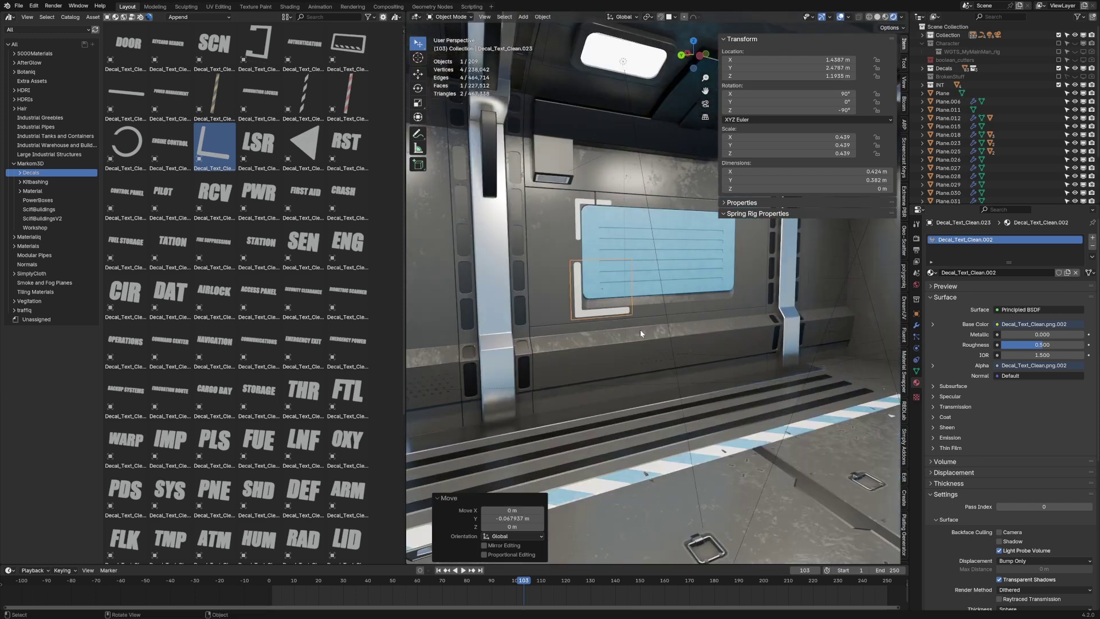
key(Delete)
Add the diagonal stripe decal to the ledge below the blue wall panel, scale it to 0.436 and adjust its placement
drag(215, 98, 643, 333)
key(s)
click(643, 331)
key(g)
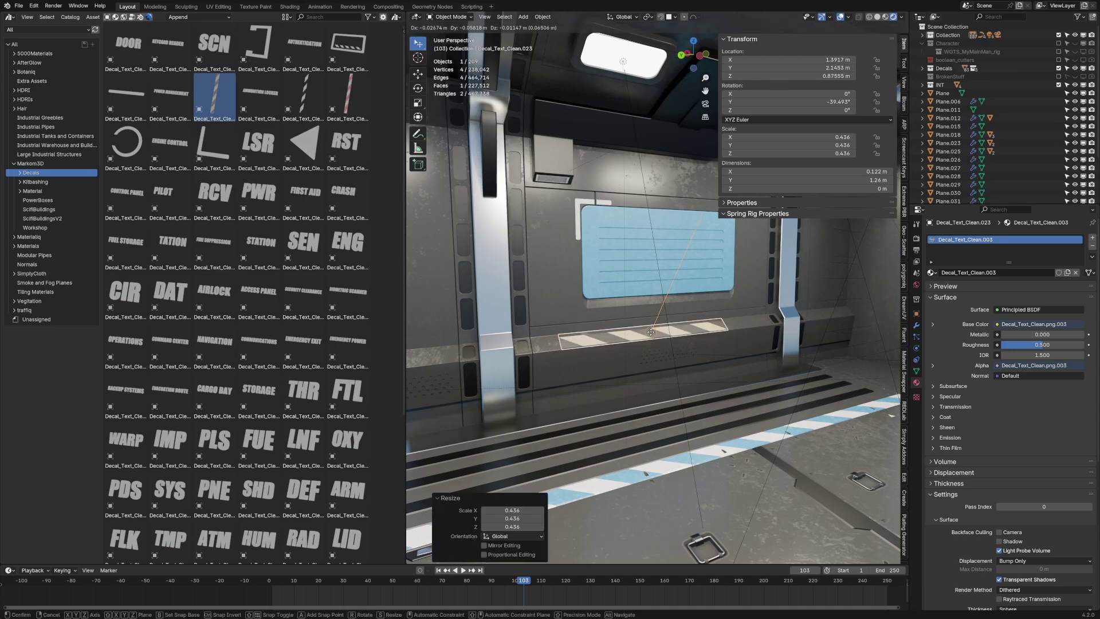
click(652, 330)
Examine the cargo bay through its rear opening and the whole ship from outside in a widened viewport
click(671, 401)
middle_drag(671, 401, 767, 390)
scroll(767, 389, down, 6)
middle_drag(687, 344, 643, 324)
scroll(603, 294, up, 3)
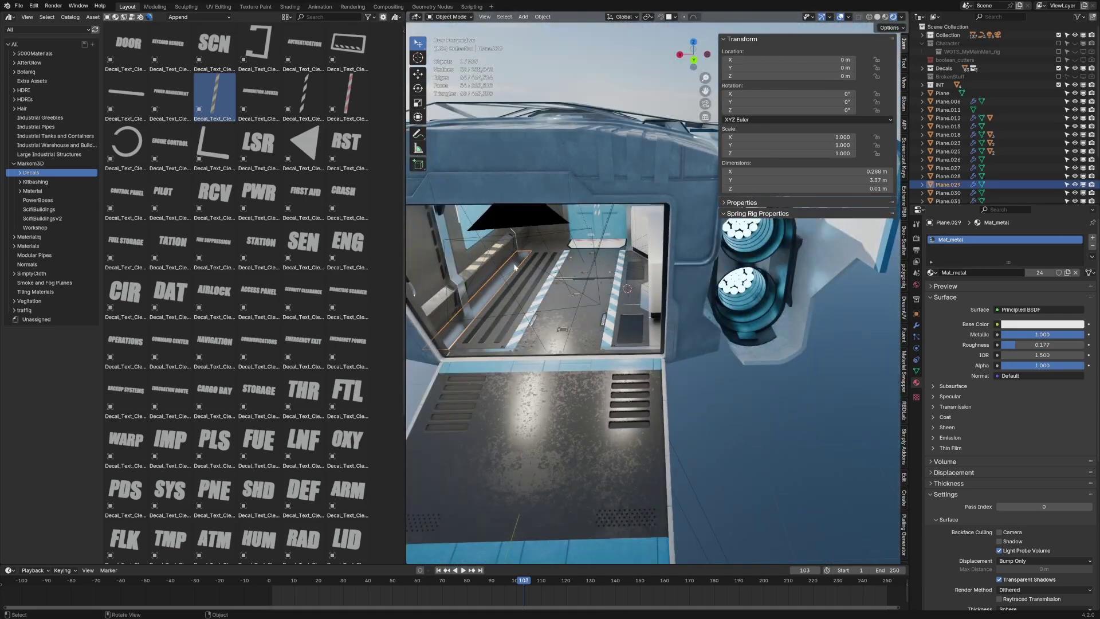
middle_drag(509, 307, 638, 326)
scroll(639, 325, down, 8)
drag(407, 11, 343, 81)
scroll(565, 360, down, 1)
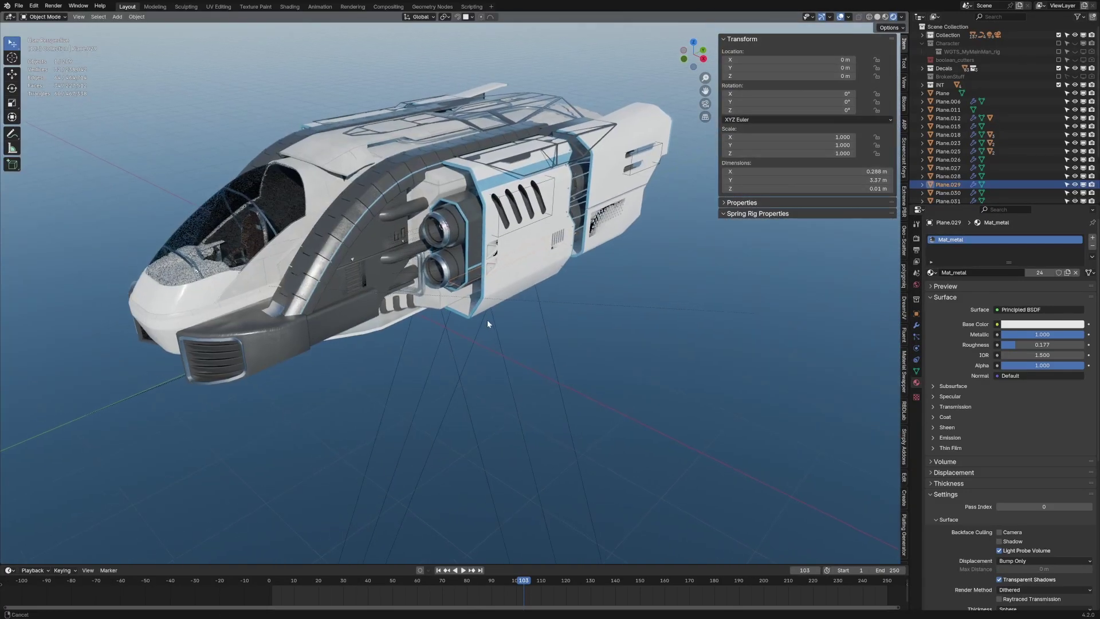
Switch to Unreal Editor and inspect the ship in the Main level, from its hull to the interior door decals
click(351, 453)
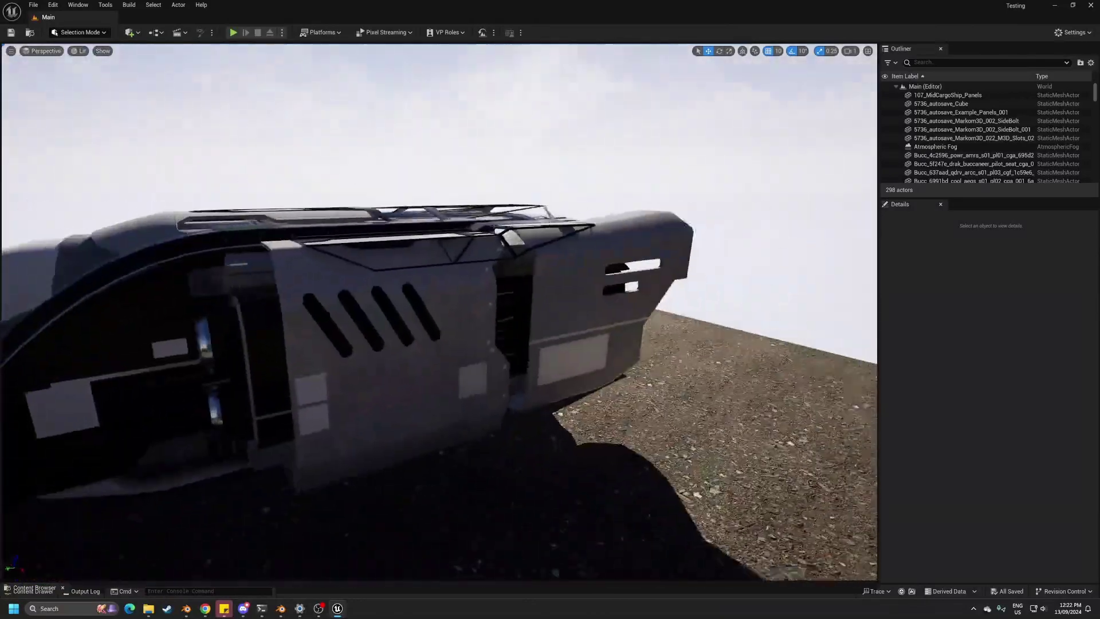
mouse_move(440, 312)
right_down()
mouse_move(561, 321)
mouse_move(550, 281)
mouse_move(630, 283)
mouse_move(390, 315)
mouse_move(435, 301)
mouse_move(415, 306)
mouse_move(453, 320)
right_up()
key(w)
right_drag(347, 348, 304, 321)
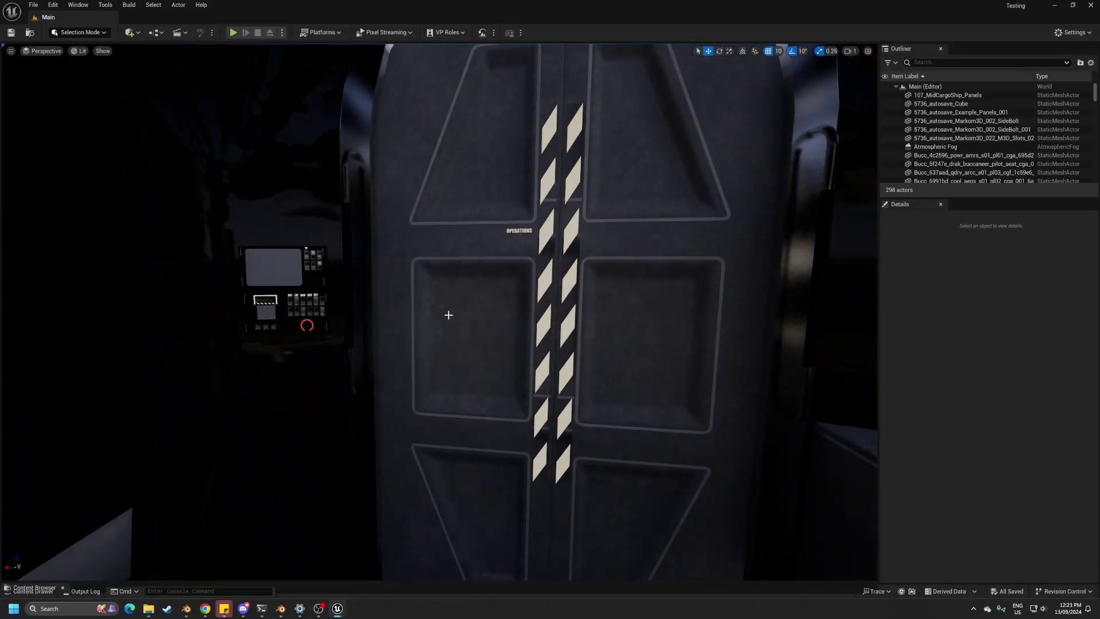
Inspect the cockpit's screens and ring decals in the level, select the monitor's screen plane and review the cargo interior from outside
right_drag(514, 326, 647, 387)
key(w)
key(s)
scroll(565, 355, down, 3)
key(w)
right_drag(499, 286, 303, 292)
click(432, 252)
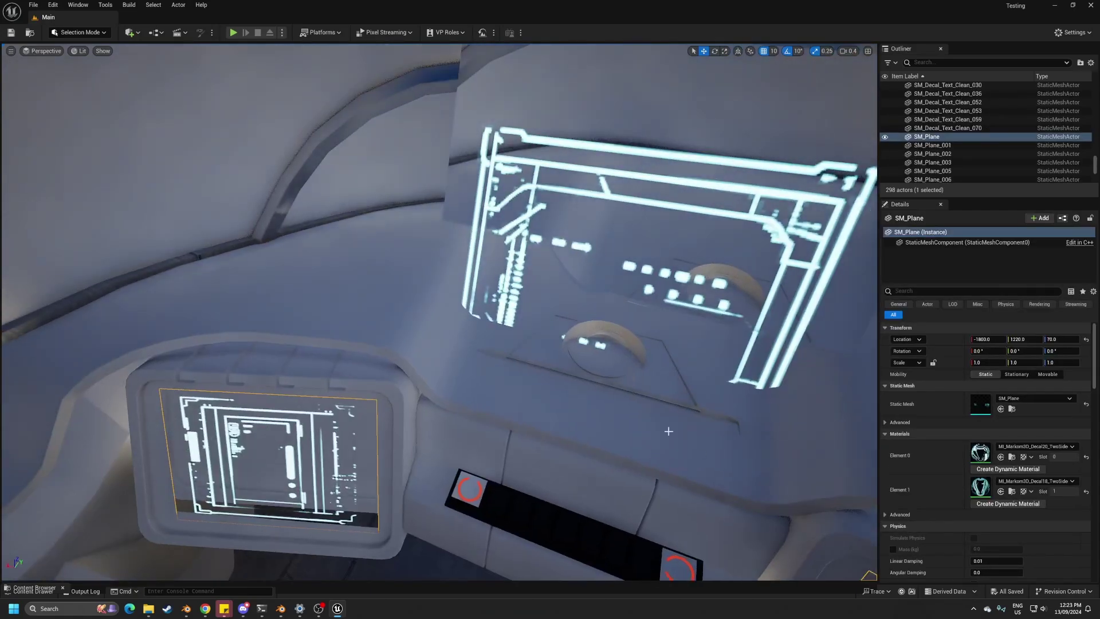
right_drag(669, 431, 688, 447)
key(s)
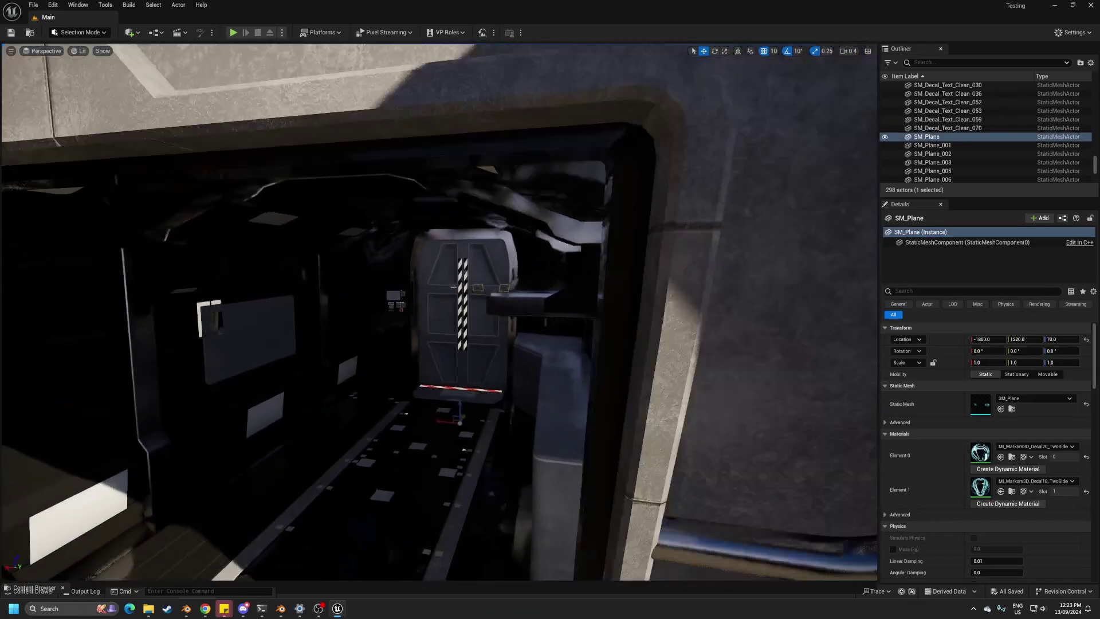